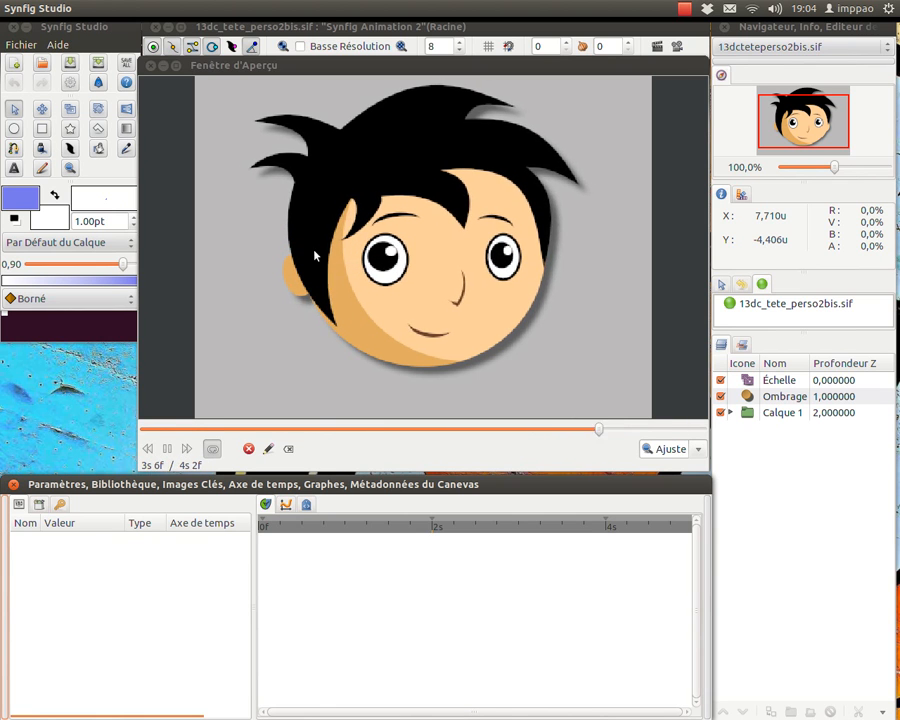
- Close Synfig Studio and the terminal window, and switch to Inkscape
click(10, 26)
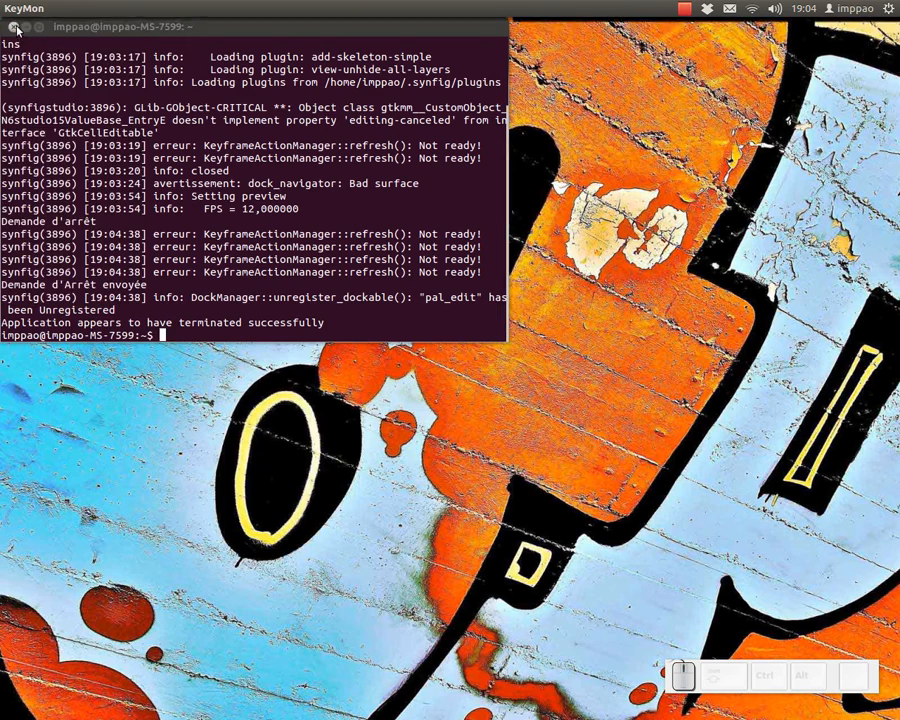
click(10, 26)
key(super)
click(20, 531)
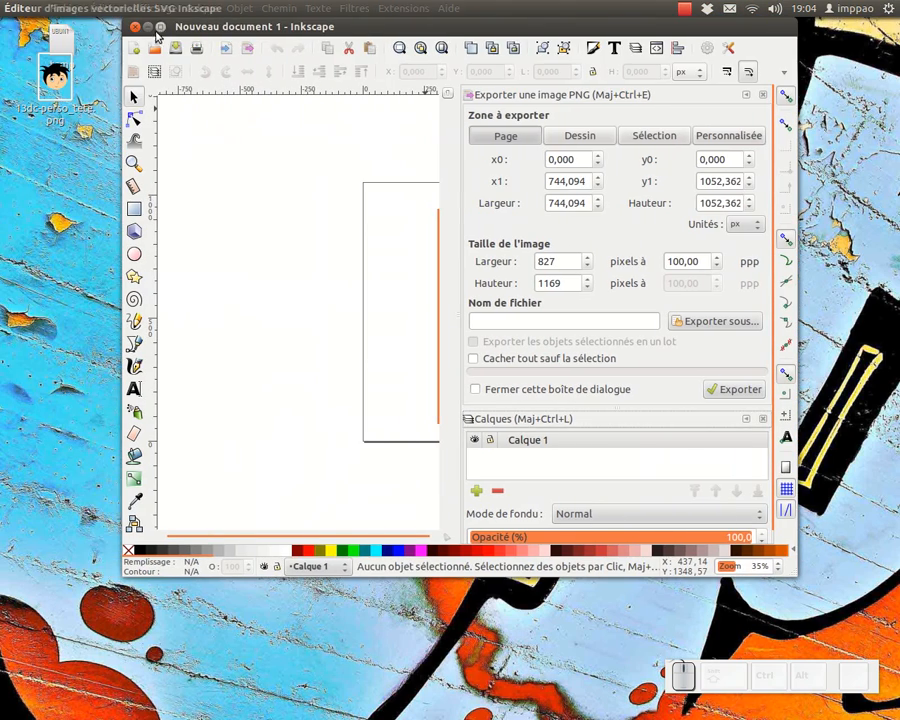
- Import the desktop image 13dc-perso_tete.png as an embedded image, maximise the window and move the image onto the page
drag(55, 80, 382, 281)
click(567, 378)
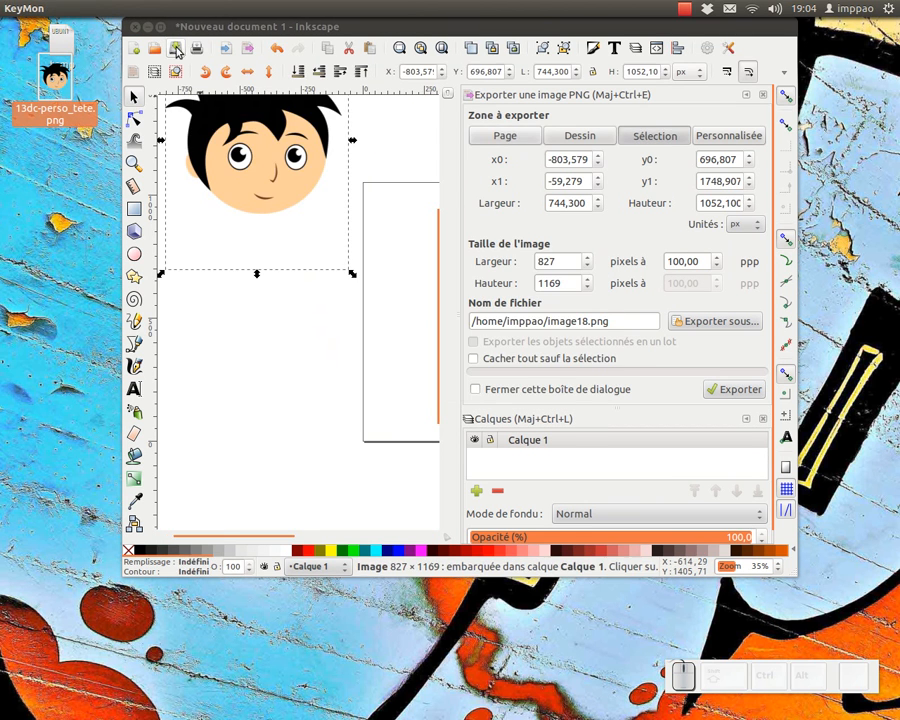
double_click(180, 26)
drag(285, 275, 516, 432)
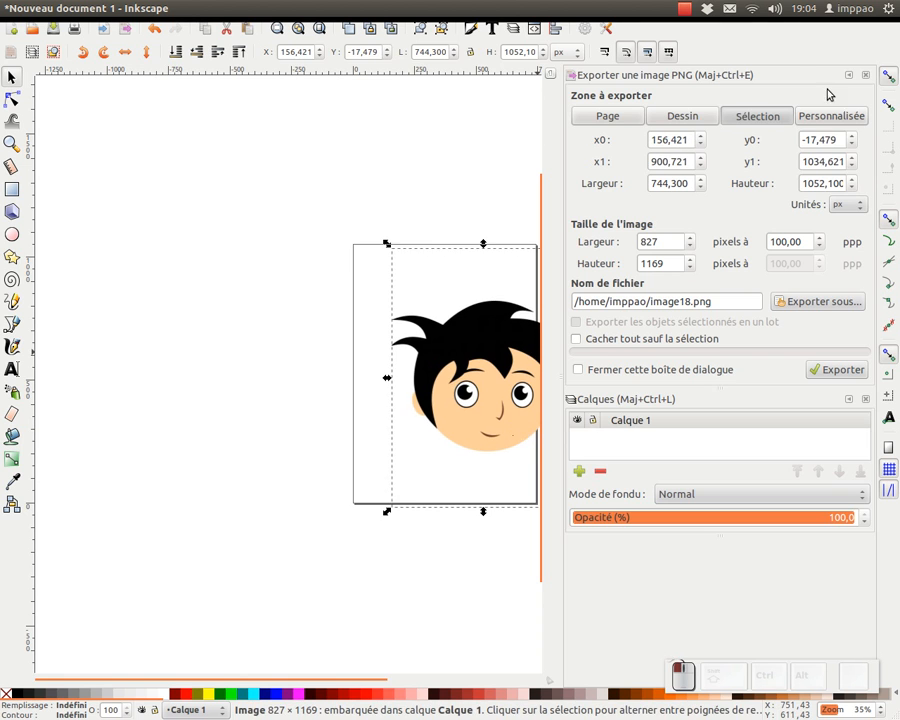
- Close the PNG export dialog and align the imported head image with the page
click(868, 76)
click(585, 358)
scroll(478, 380, up, 1)
drag(478, 380, 363, 350)
- Rename the layer Calque 1 as modele
click(784, 99)
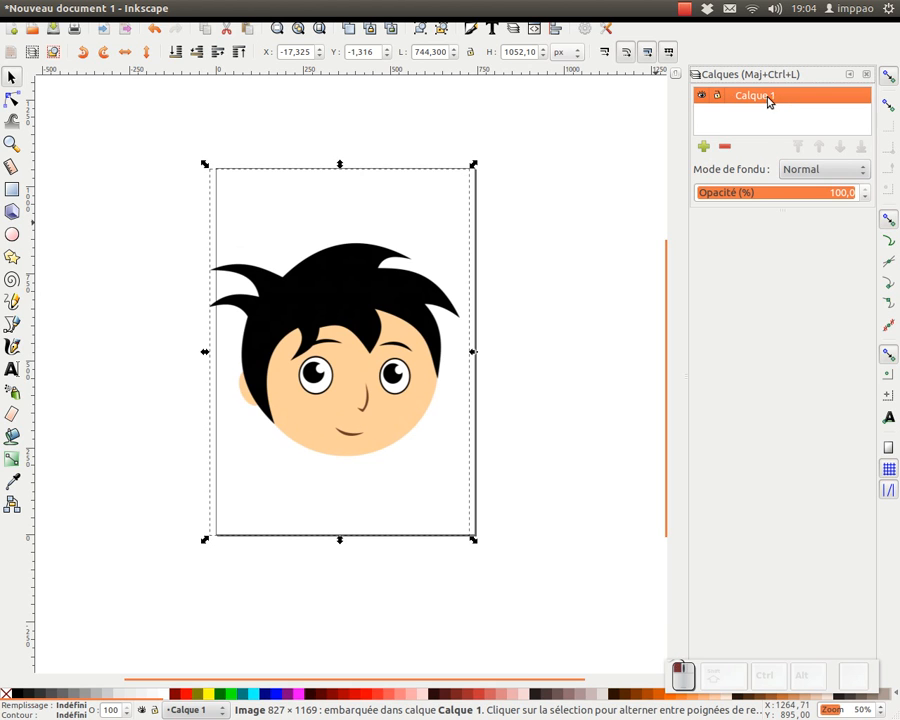
click(760, 97)
text(modele)
key(Return)
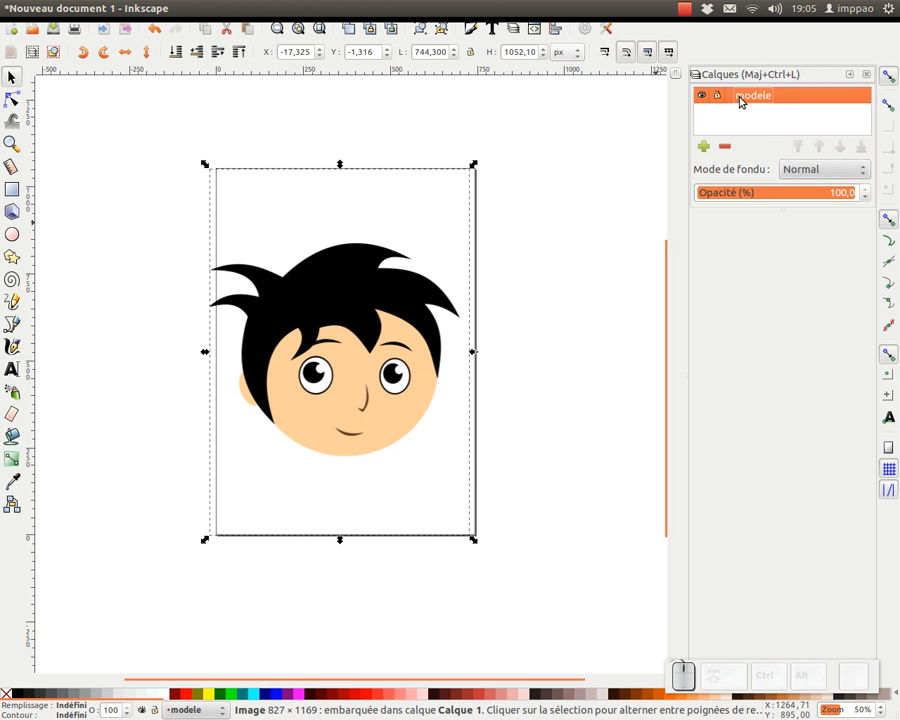
- Lock the modele layer and set its opacity to 50%
click(752, 100)
drag(838, 193, 778, 196)
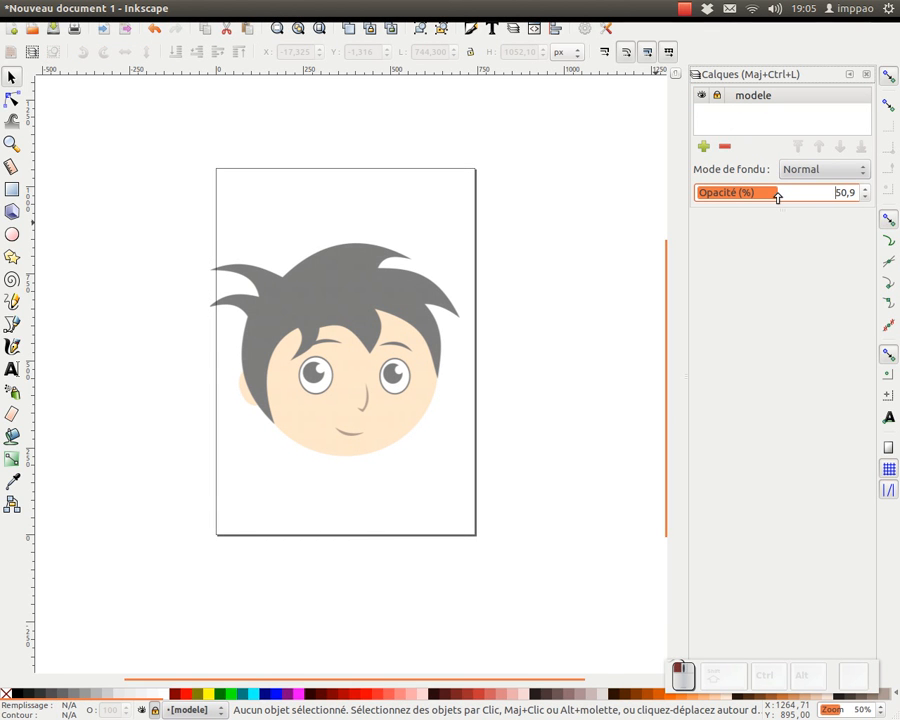
- Add a new layer named illus above the modele layer
click(704, 147)
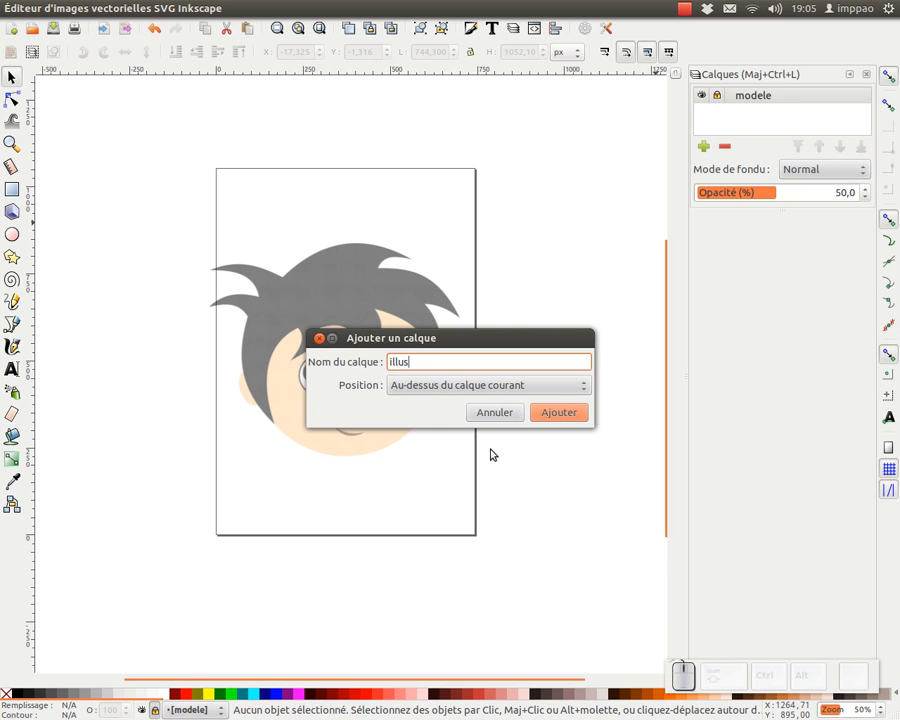
text(illus)
click(562, 410)
- Start a Bézier path at the hair's left side and place straight segments through the sideburn tip and the fringe corners
scroll(330, 374, up, 1)
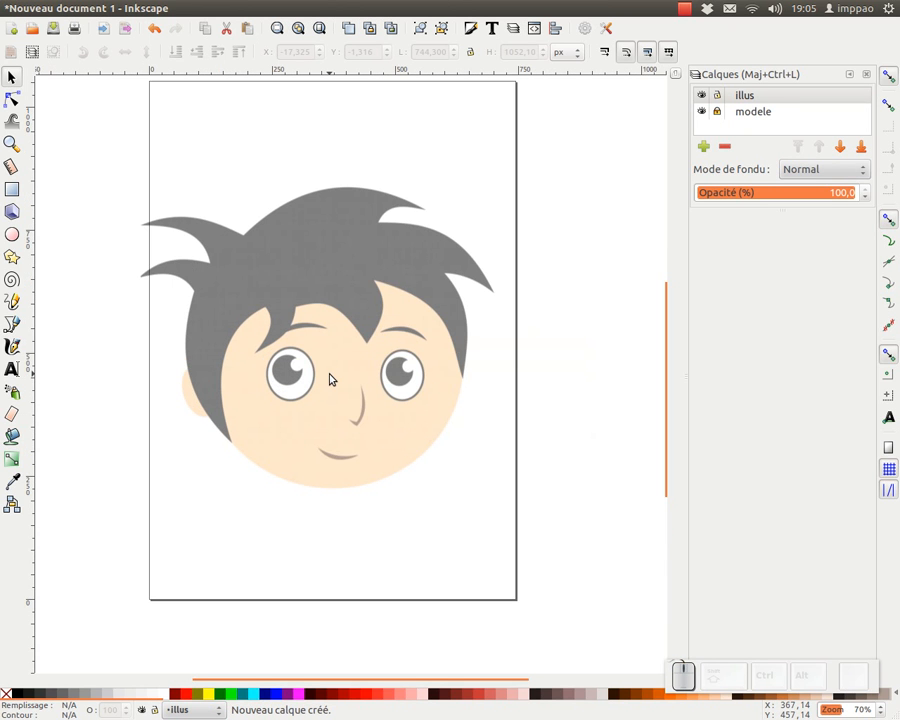
scroll(330, 378, up, 1)
drag(683, 670, 743, 644)
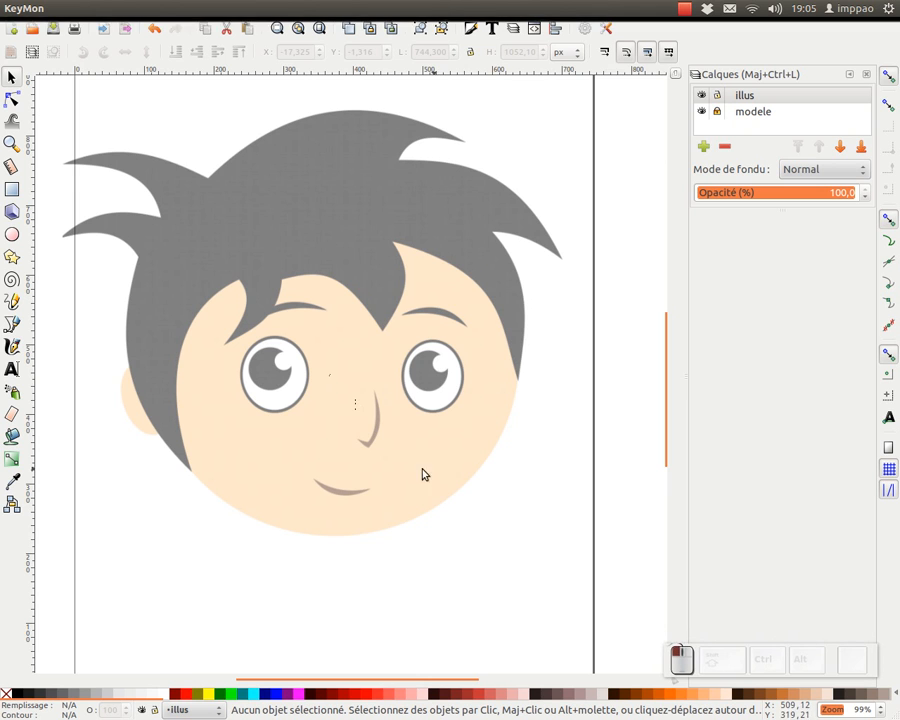
drag(281, 400, 328, 393)
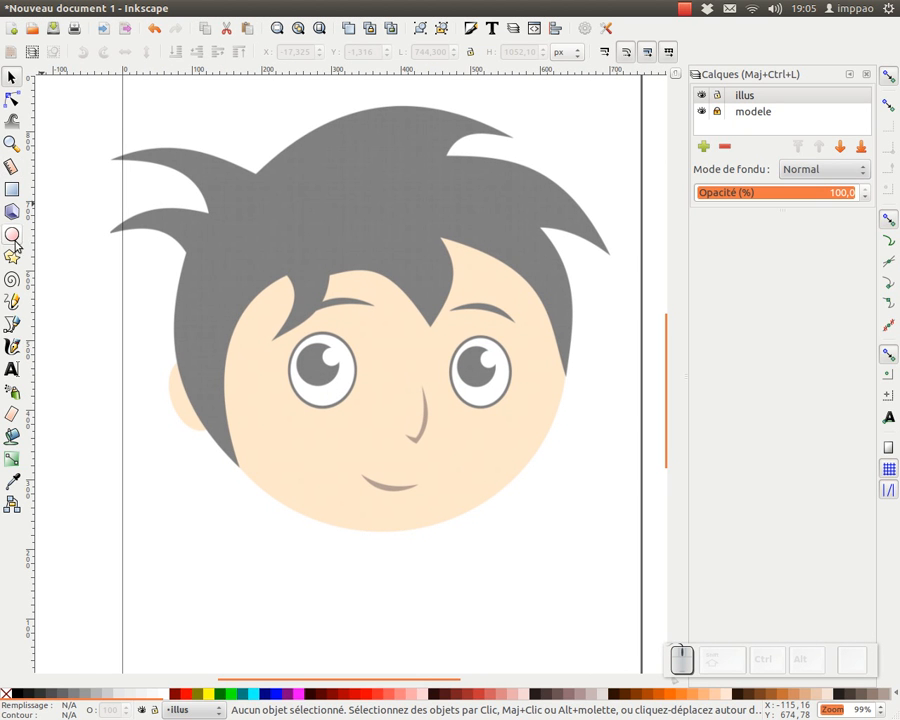
click(12, 326)
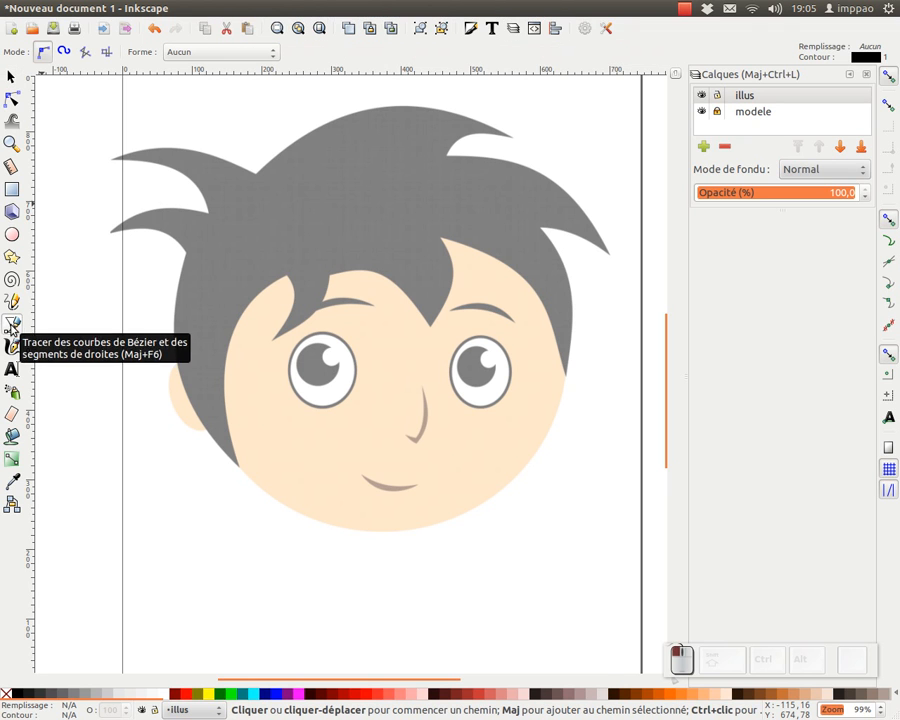
click(186, 252)
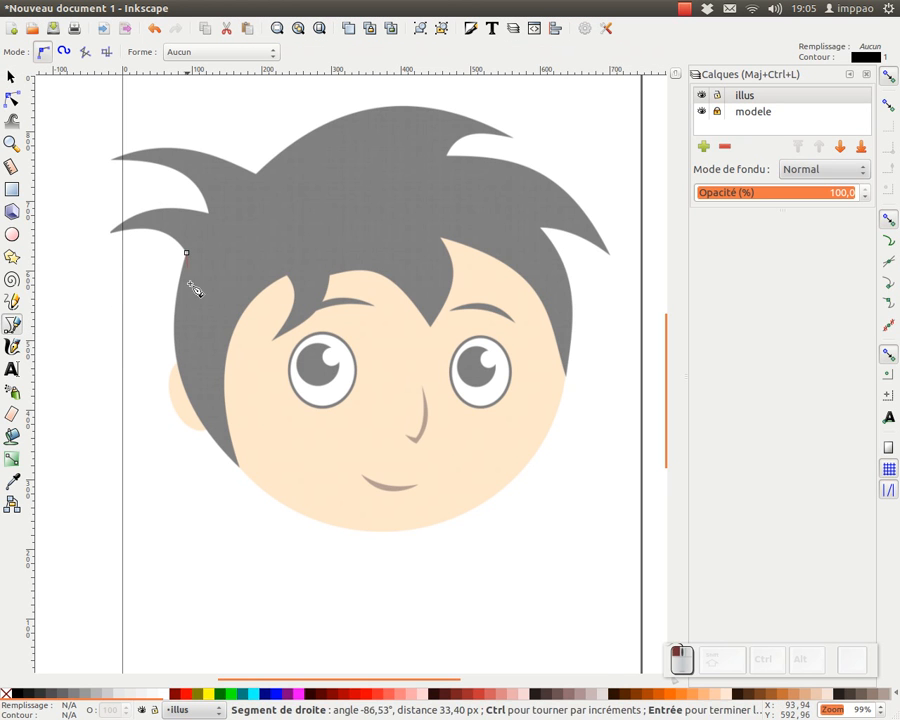
click(237, 464)
click(285, 280)
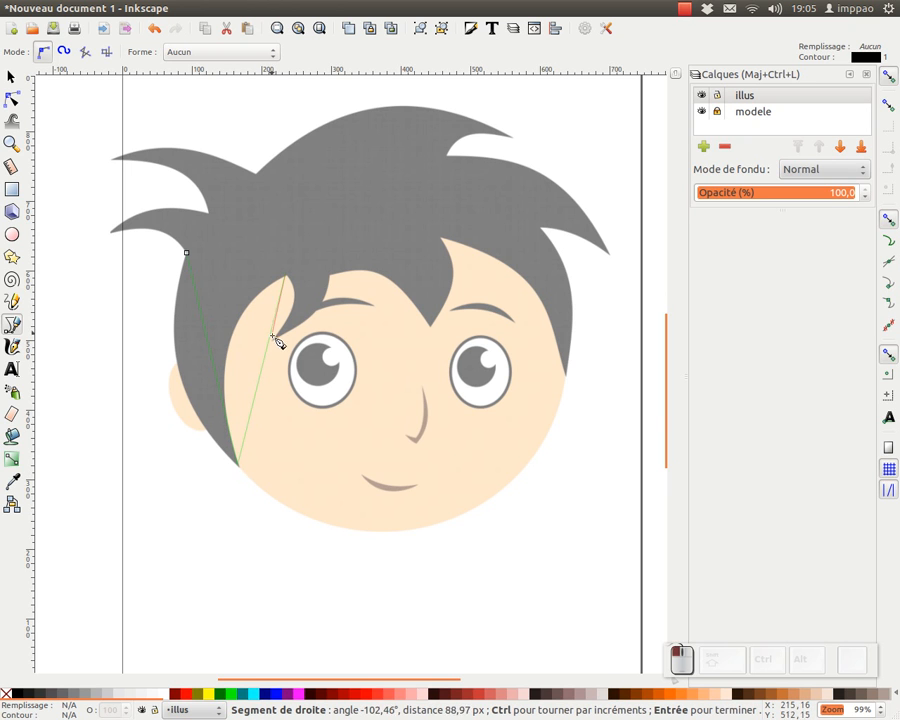
click(276, 345)
click(335, 284)
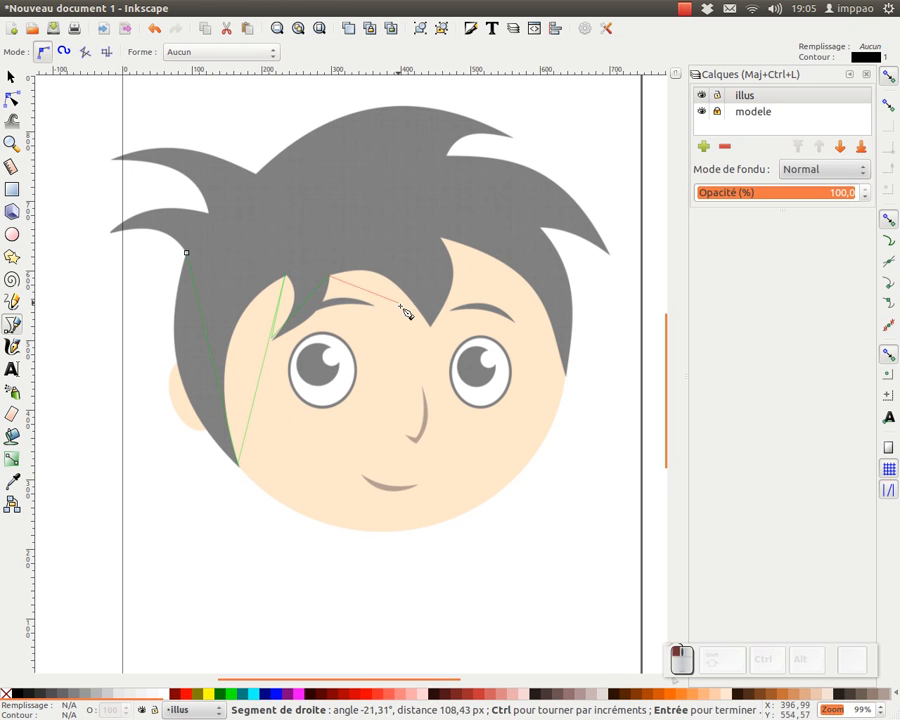
click(430, 325)
click(443, 240)
- Continue the hair path with straight segments around the right sideburn, right locks, crown and left locks, and close it at its starting node
click(567, 376)
click(542, 230)
click(608, 252)
click(450, 155)
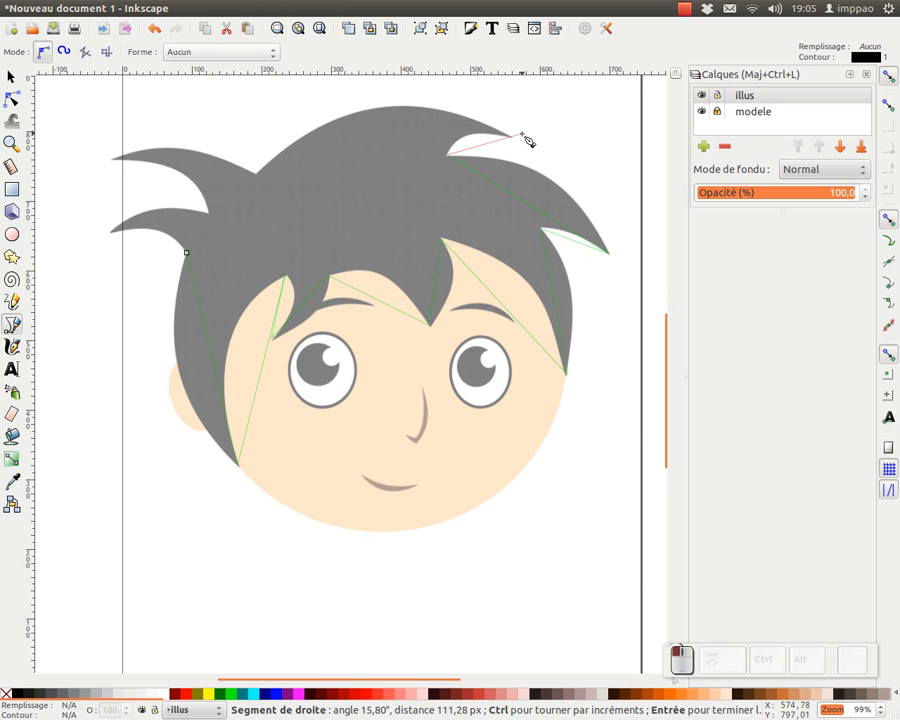
click(511, 136)
click(257, 174)
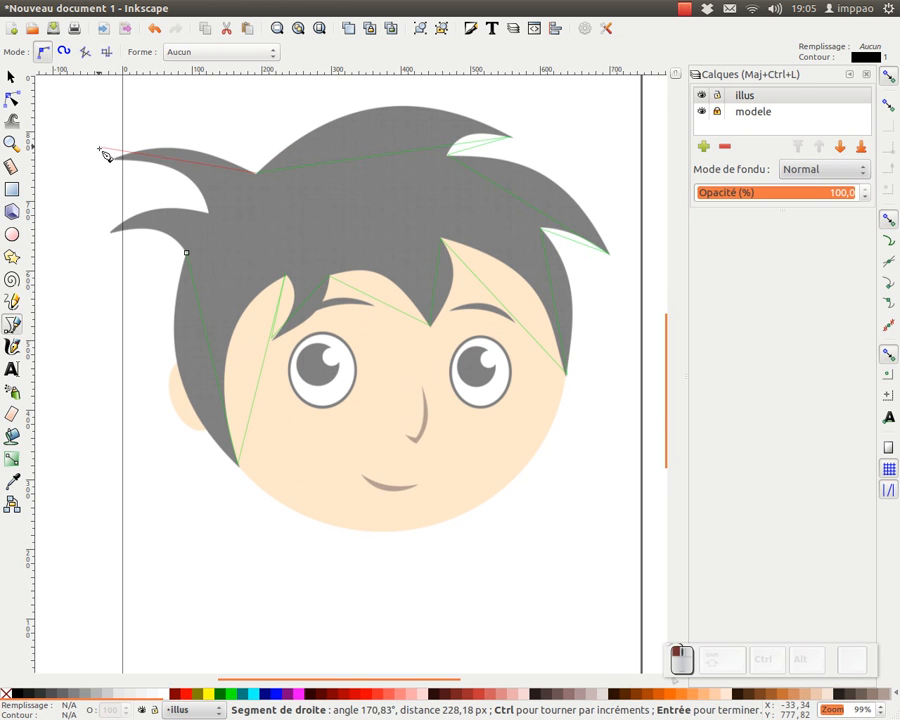
click(111, 159)
click(209, 213)
click(112, 231)
click(188, 254)
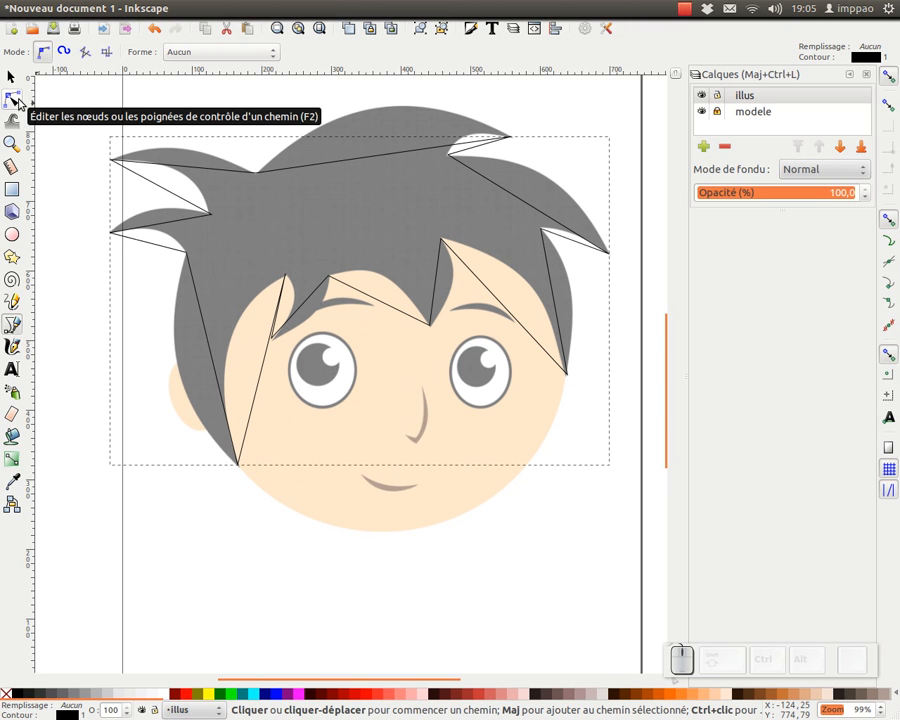
- Bend the path segments of the two left locks and the hair's outer left side to follow the model image
click(16, 101)
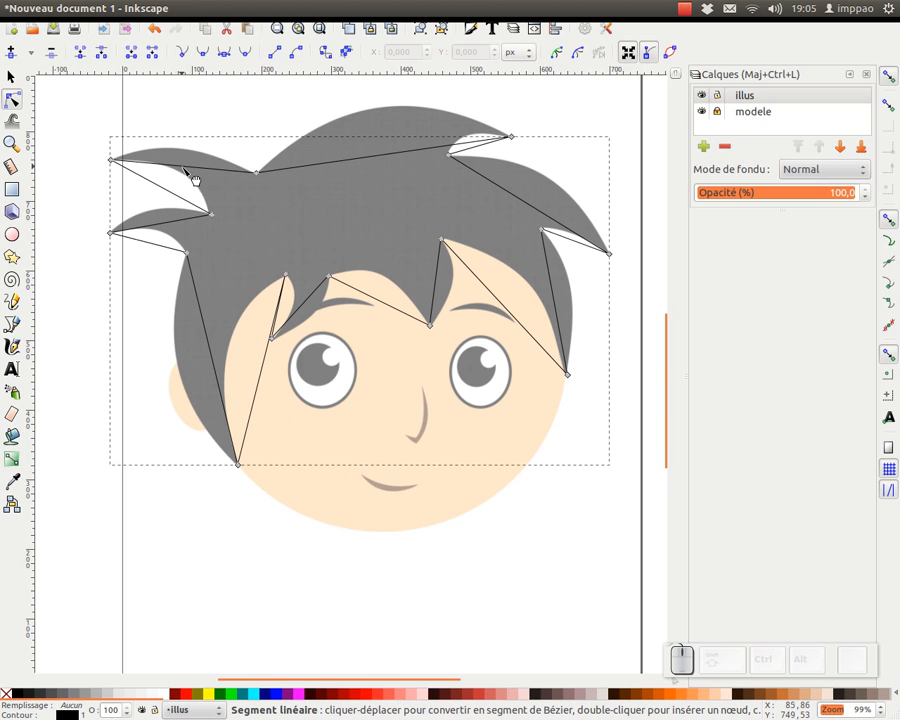
drag(192, 176, 198, 162)
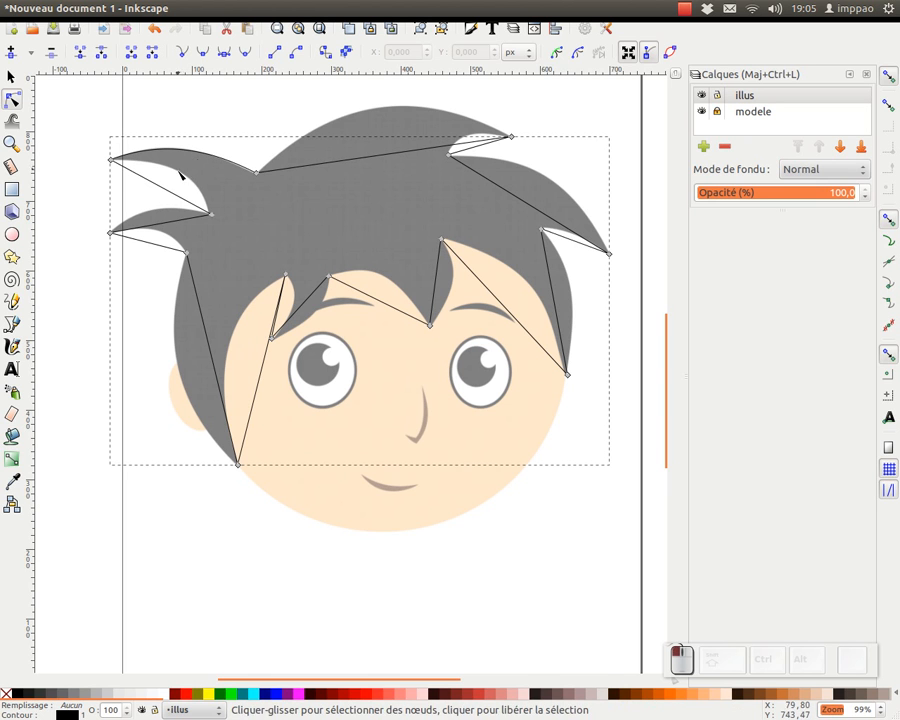
drag(156, 225, 156, 210)
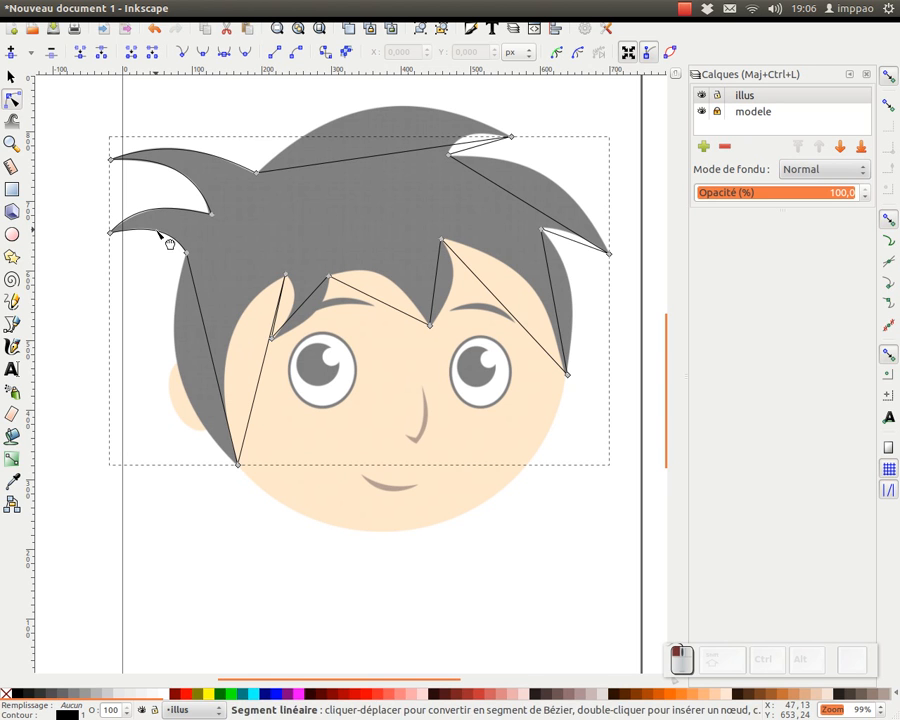
drag(220, 378, 190, 381)
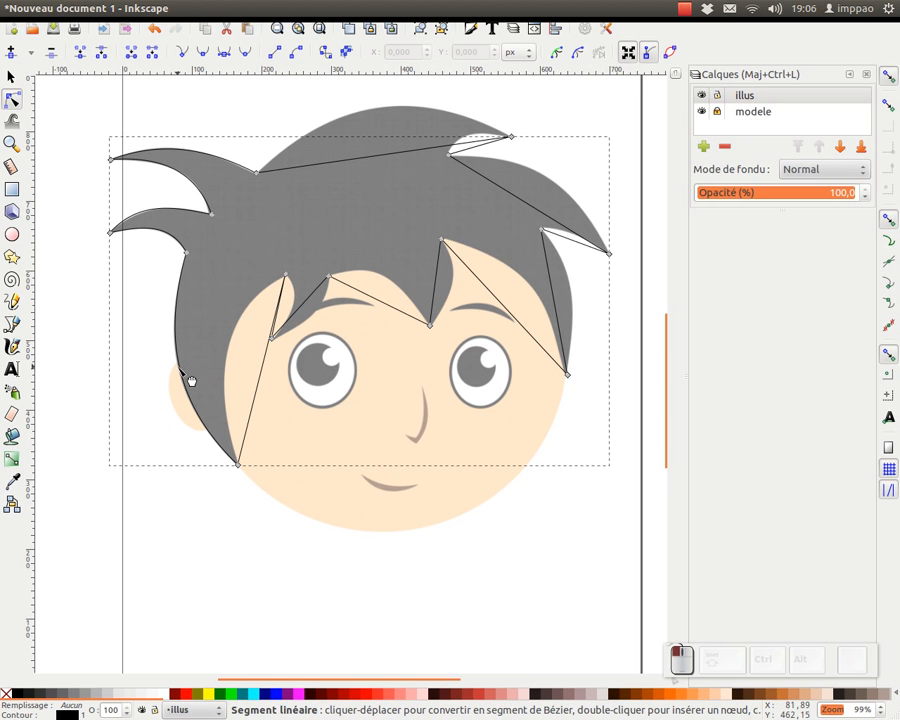
- Curve the inner hairline segments from the left sideburn through the fringe to the right sideburn along the model
drag(265, 361, 228, 352)
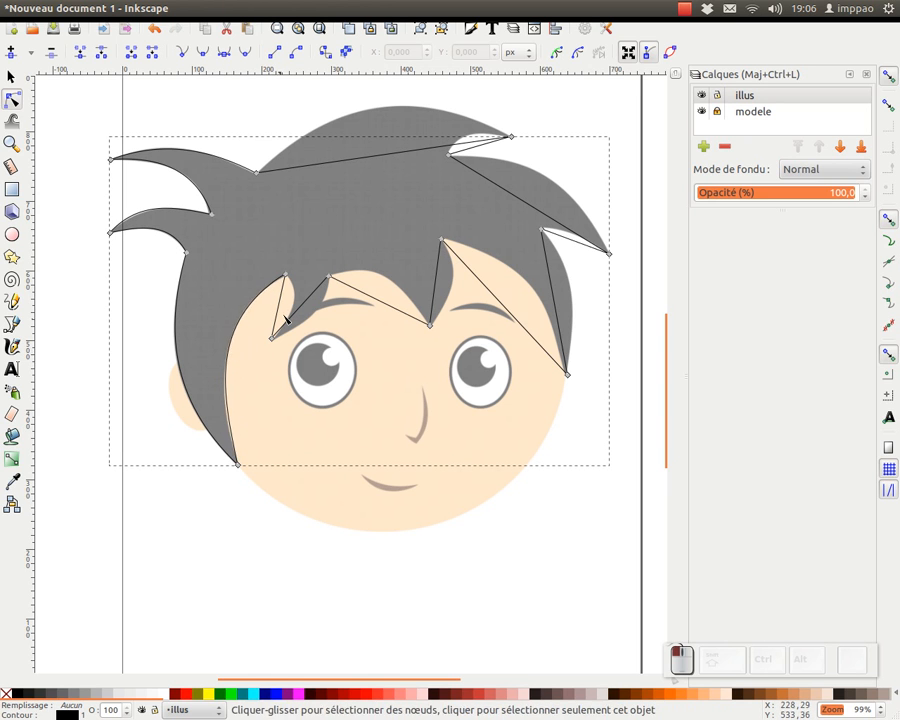
drag(300, 307, 311, 317)
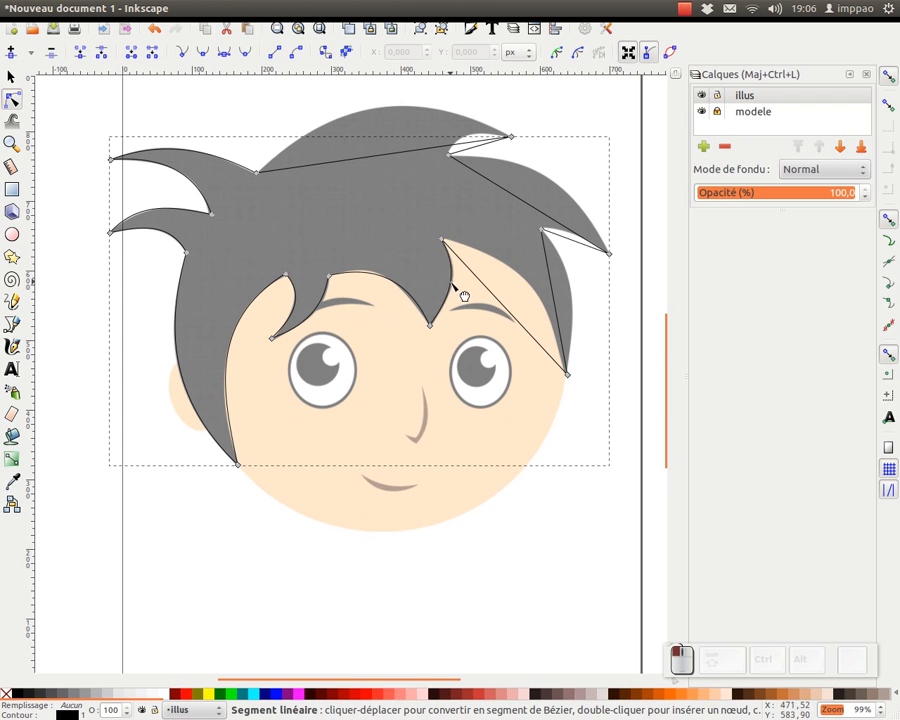
drag(508, 311, 546, 288)
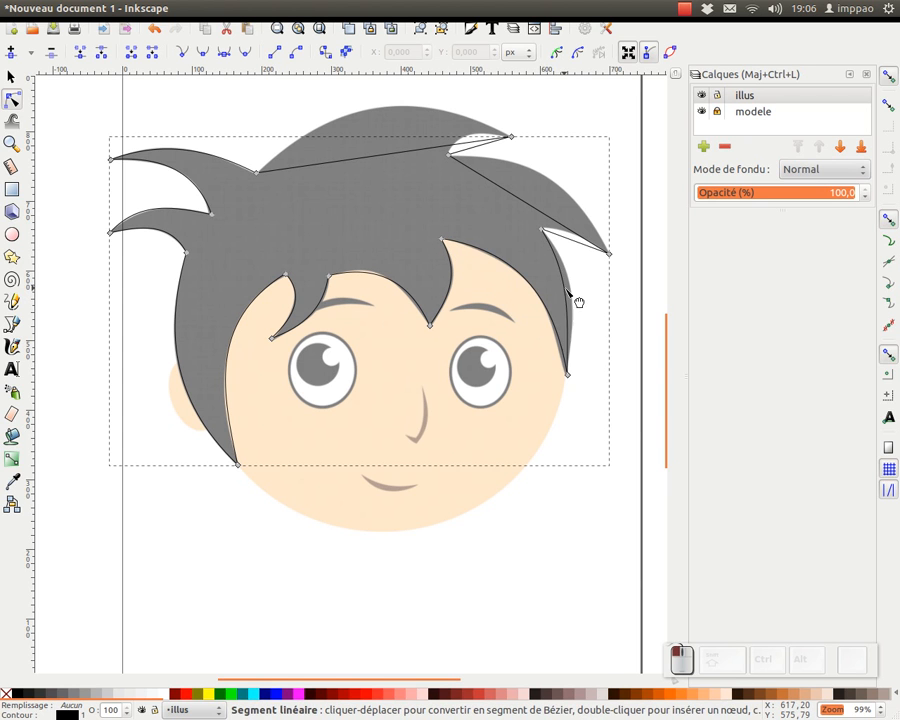
- Curve both edges of the large right lock and refine its upper edge with the node handles
drag(580, 245, 578, 214)
drag(501, 181, 503, 171)
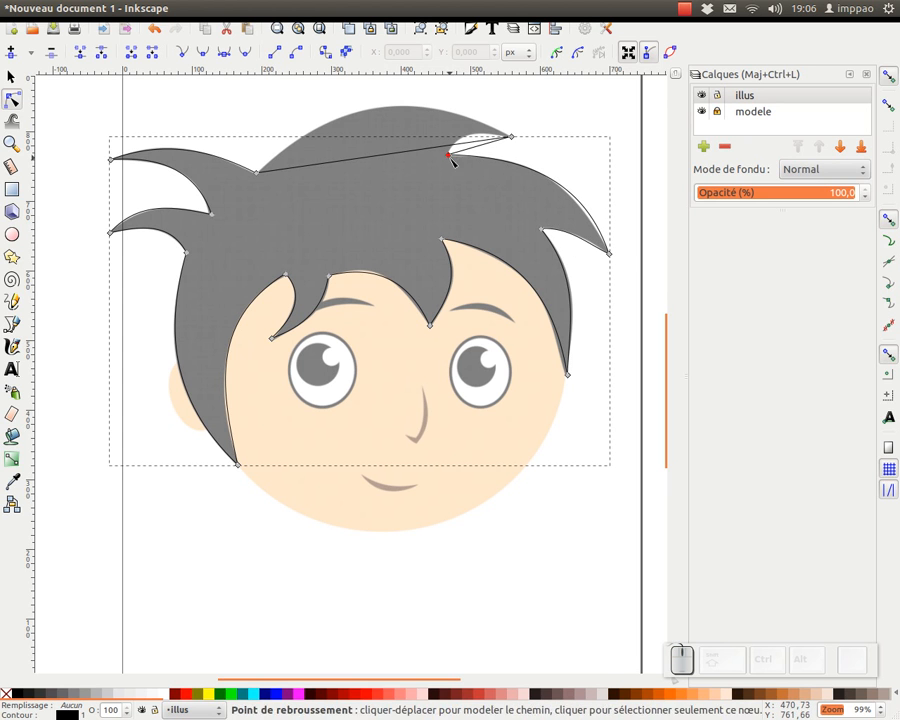
click(449, 155)
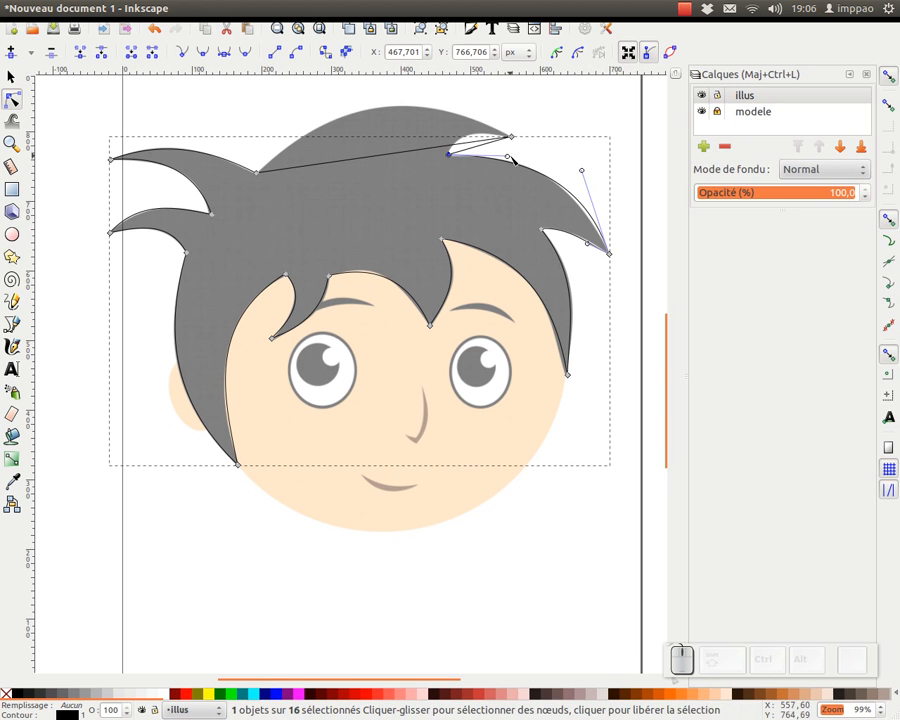
drag(527, 160, 527, 155)
drag(579, 173, 591, 168)
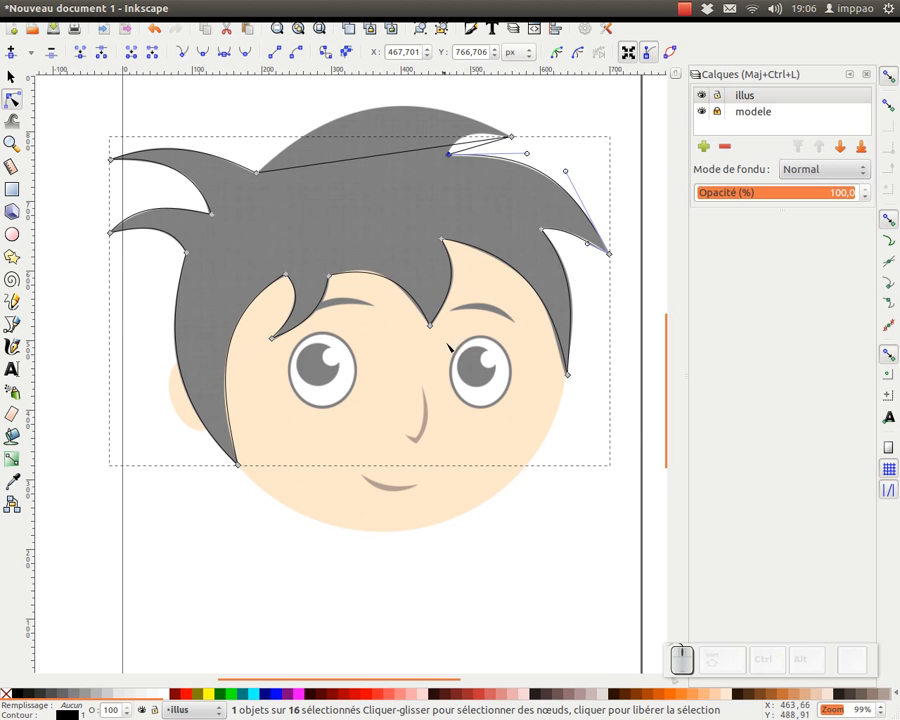
- Select all nodes of the hair path to show their handles, and curve the remaining crown segments along the model
key(ctrl+a)
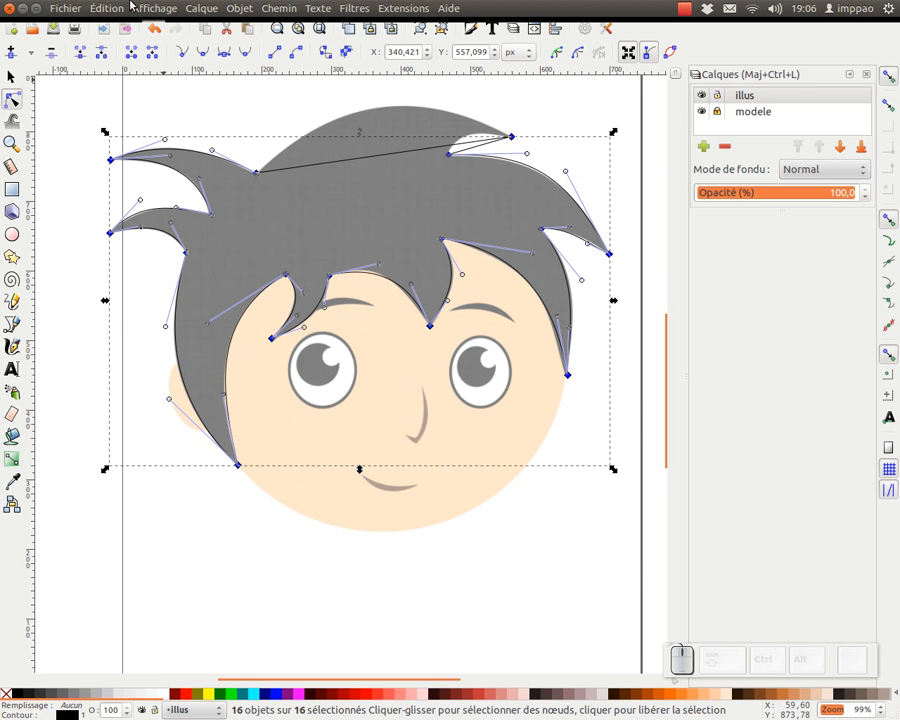
click(106, 8)
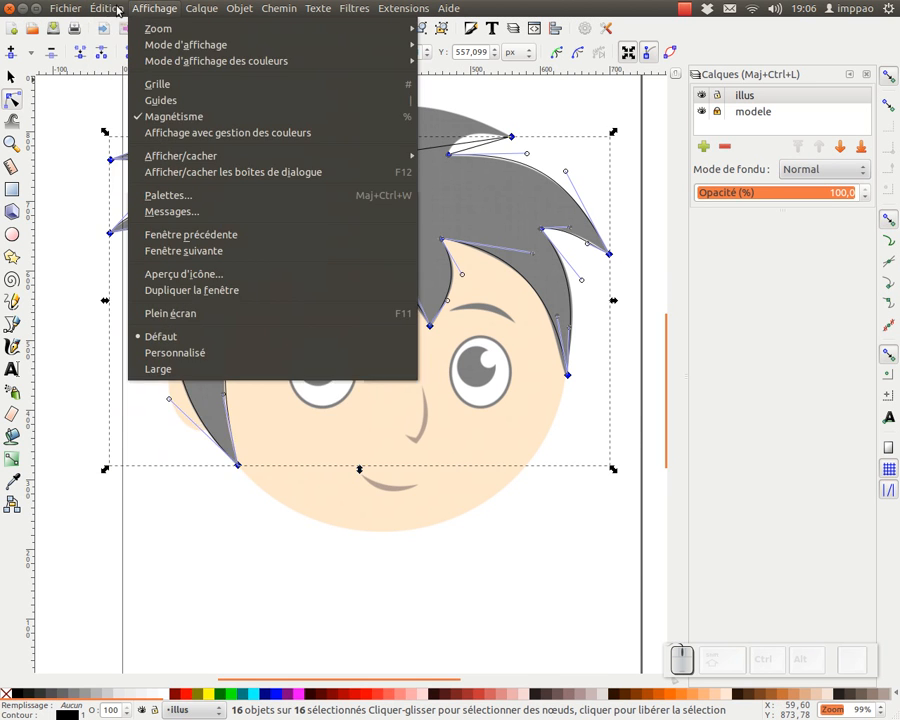
mouse_move(166, 14)
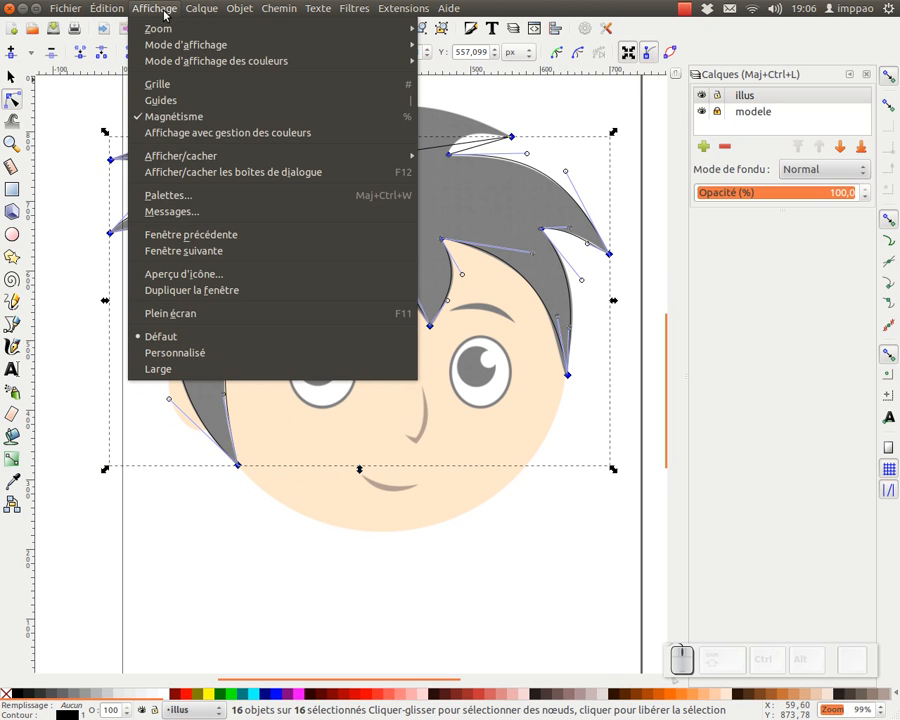
mouse_move(116, 12)
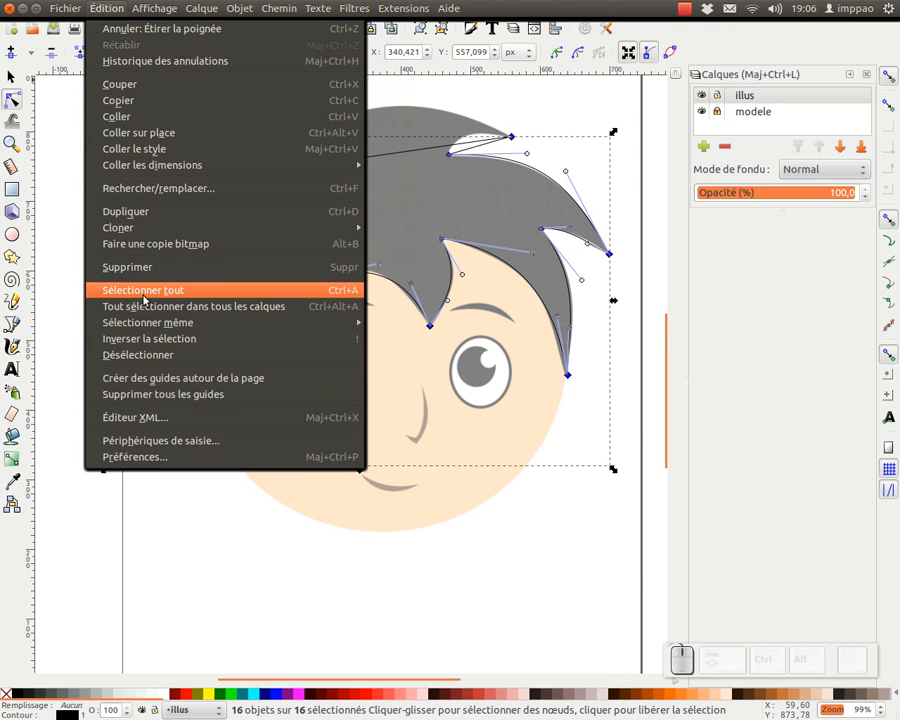
click(417, 567)
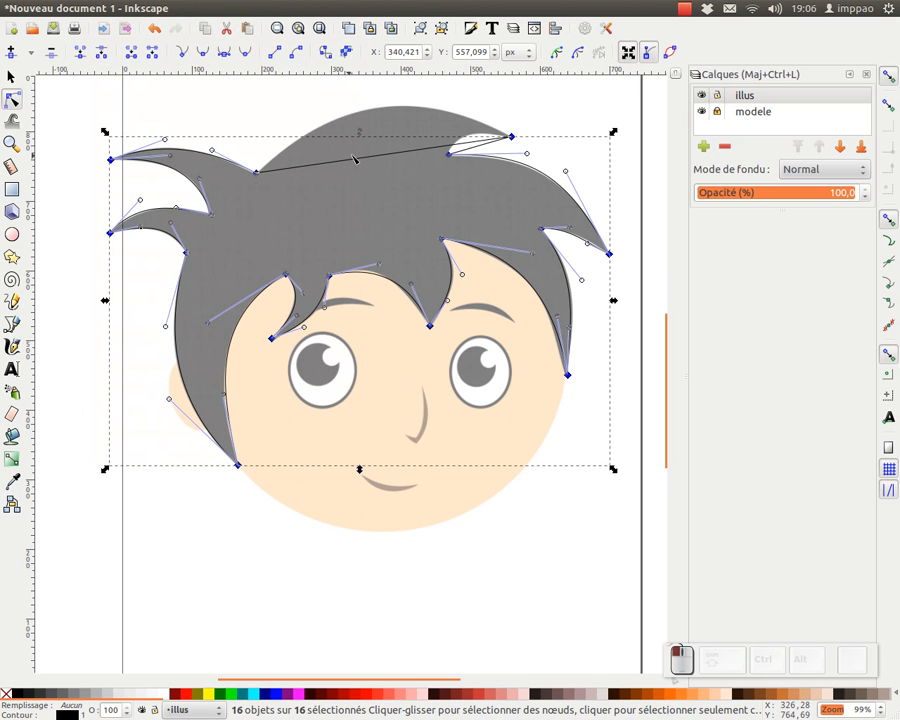
drag(385, 170, 398, 118)
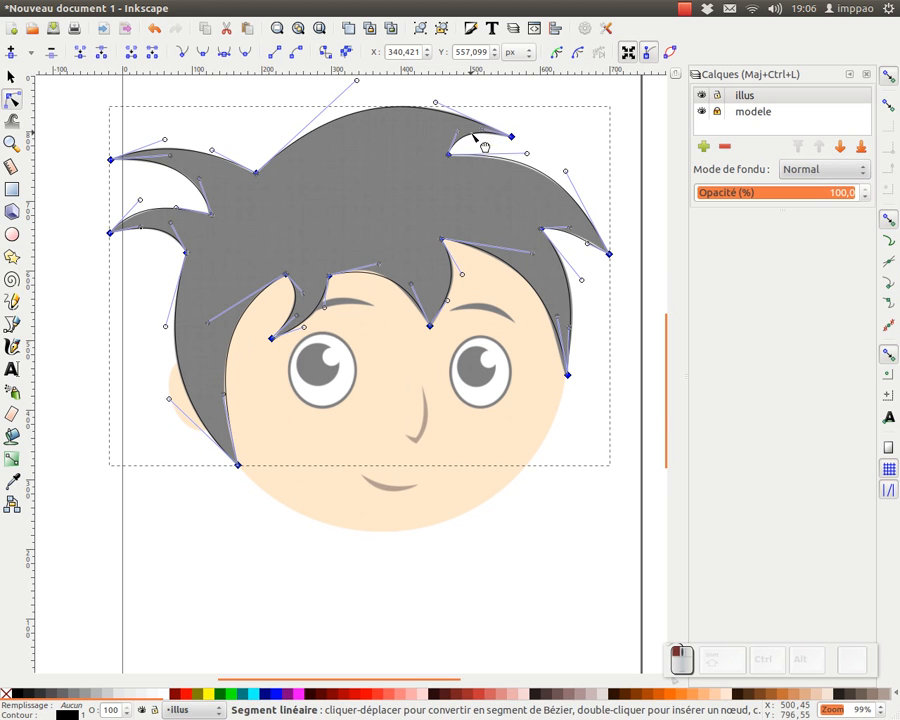
- Draw an ellipse over the model's face and stretch it upward and to the left to about 539 by 448 px
click(12, 235)
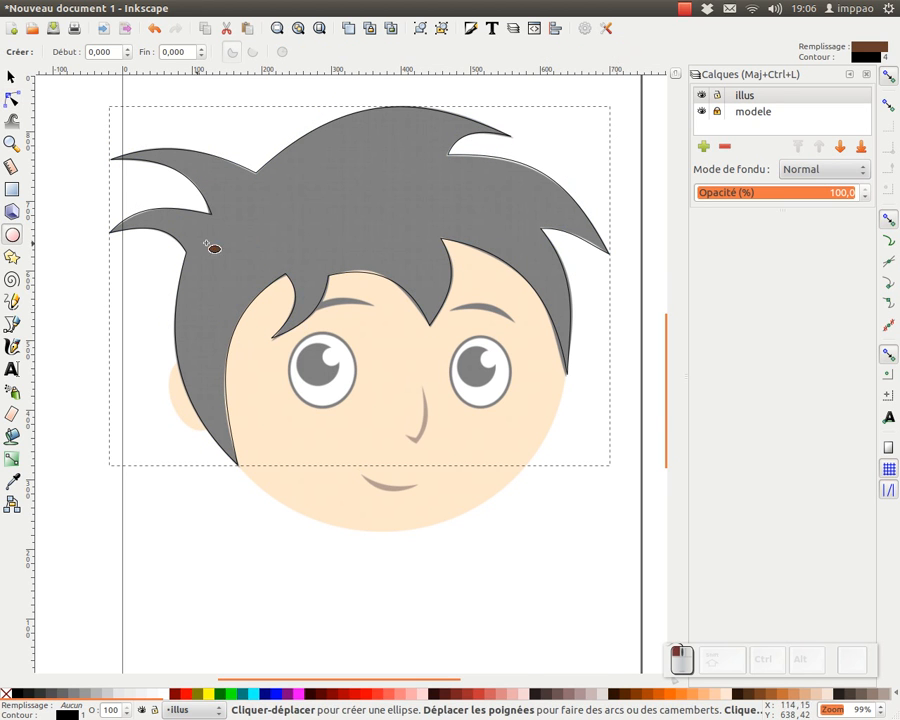
drag(208, 227, 563, 519)
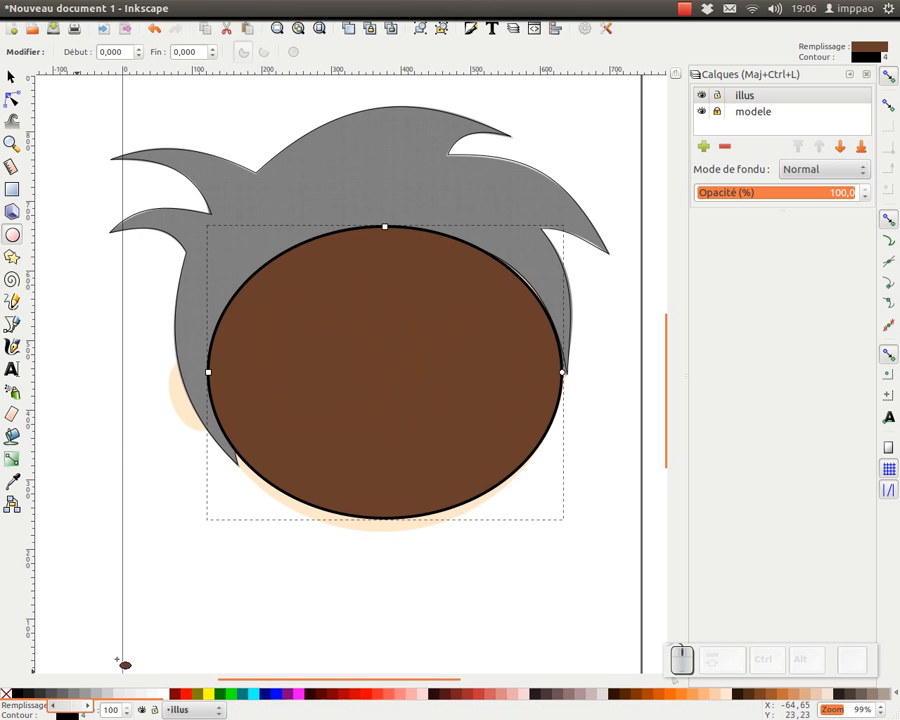
click(12, 77)
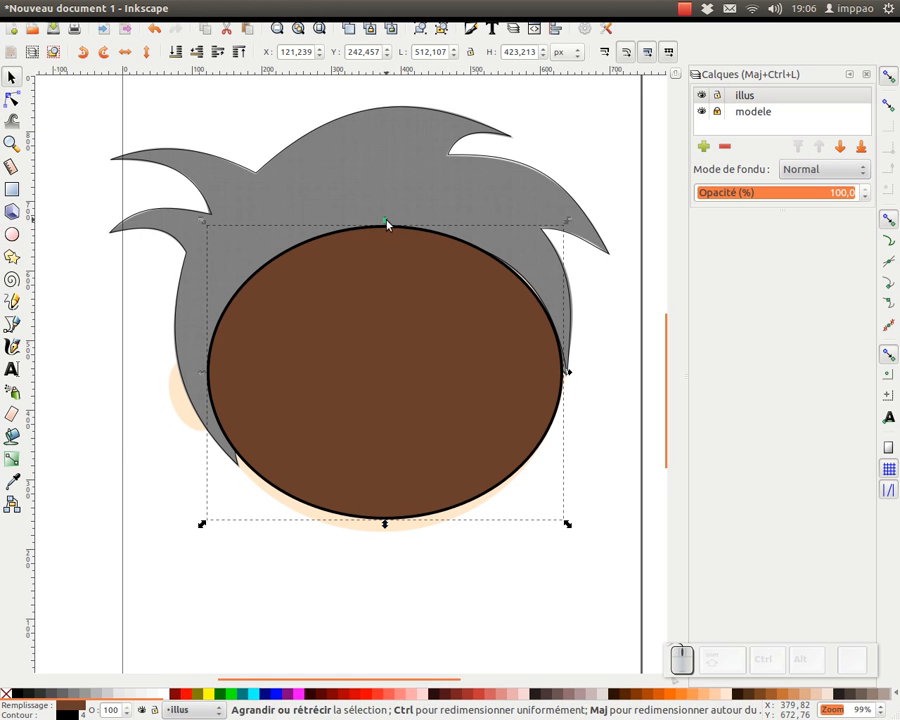
drag(388, 224, 390, 207)
drag(207, 370, 188, 366)
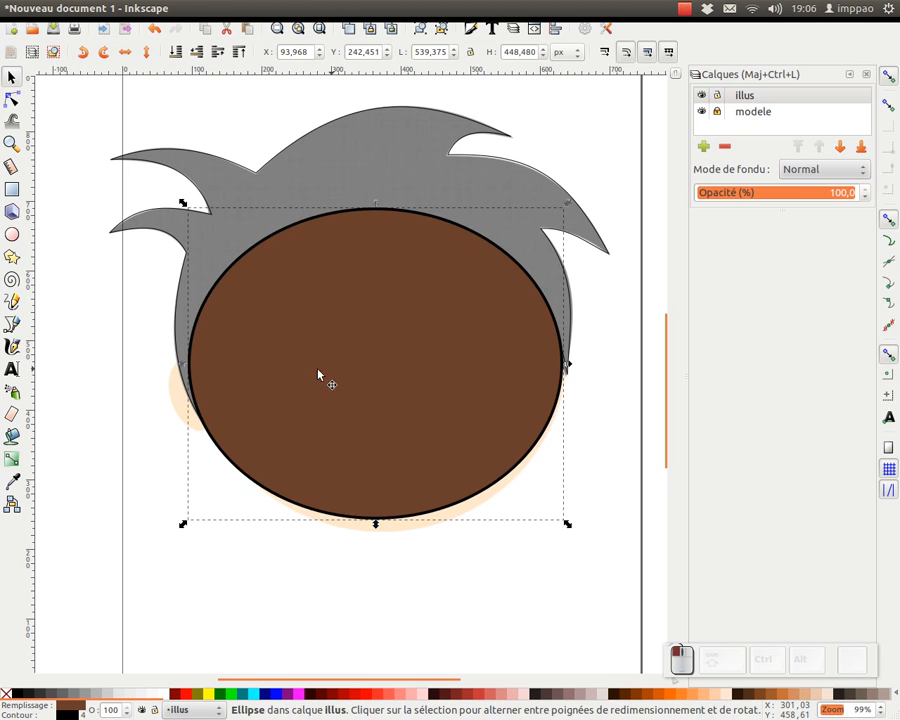
- Remove the face ellipse's fill and fit its edges to the face outline, about 538 by 465 px
click(6, 693)
drag(569, 366, 573, 368)
drag(377, 523, 374, 538)
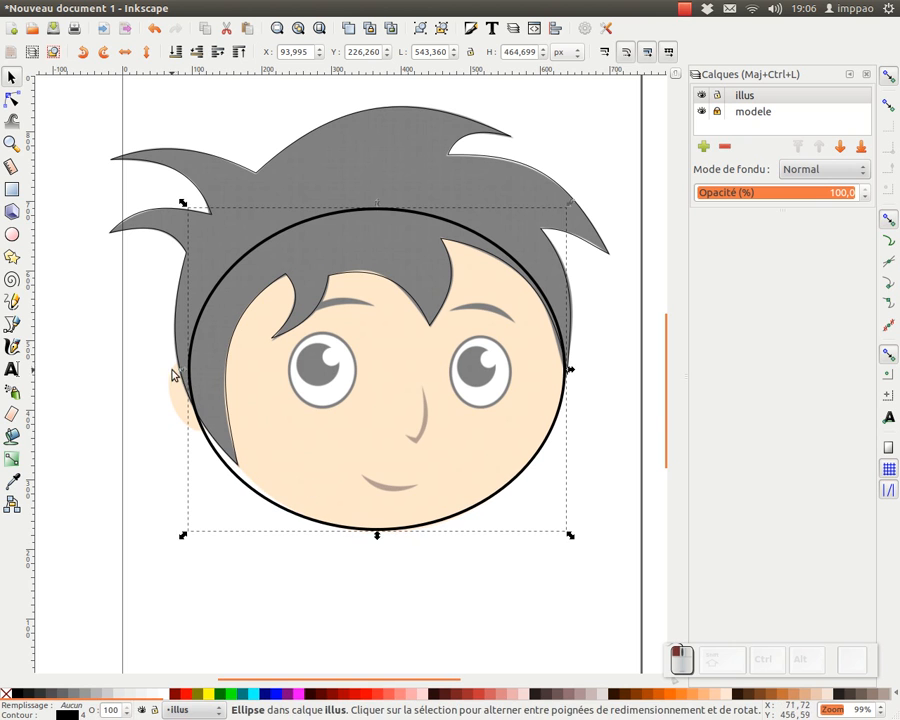
drag(179, 370, 186, 373)
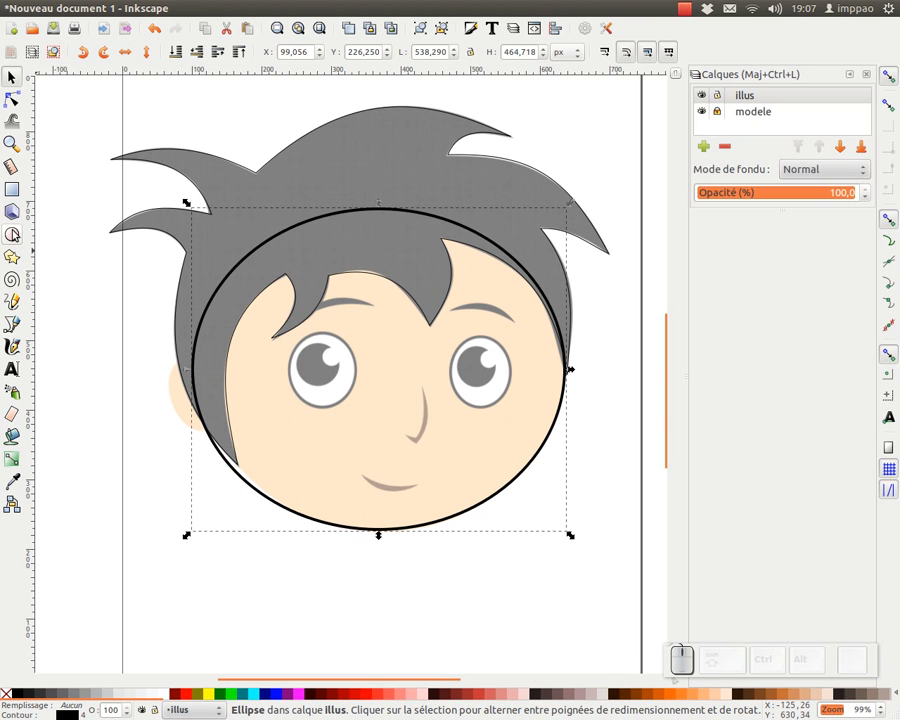
- Draw a circle about 63 px wide over the left eye's pupil and fit a duplicate about 32 px wide onto the highlight
click(12, 234)
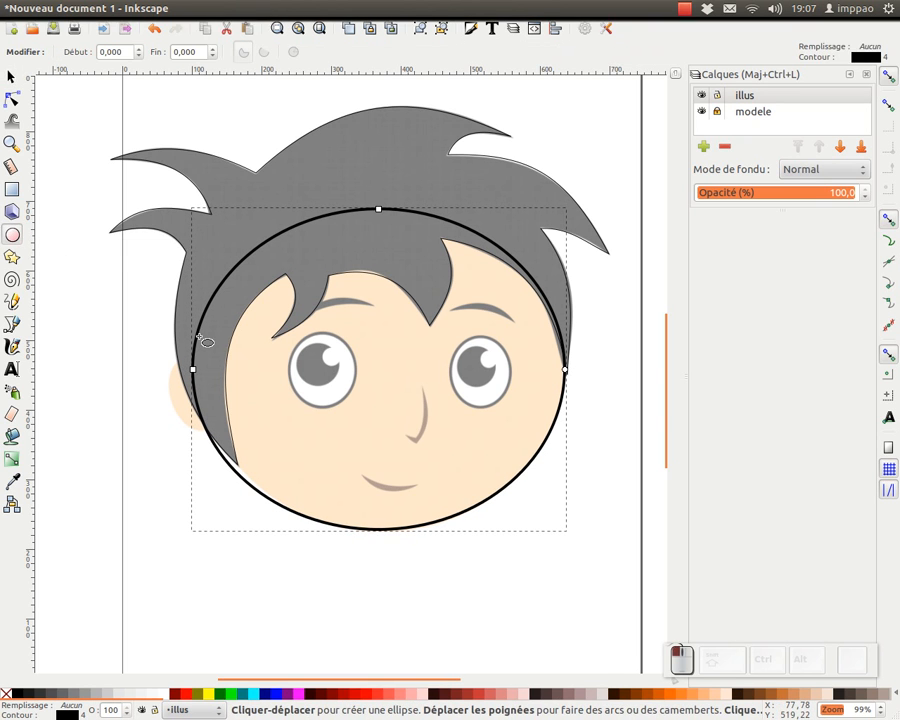
drag(317, 365, 346, 394)
click(12, 77)
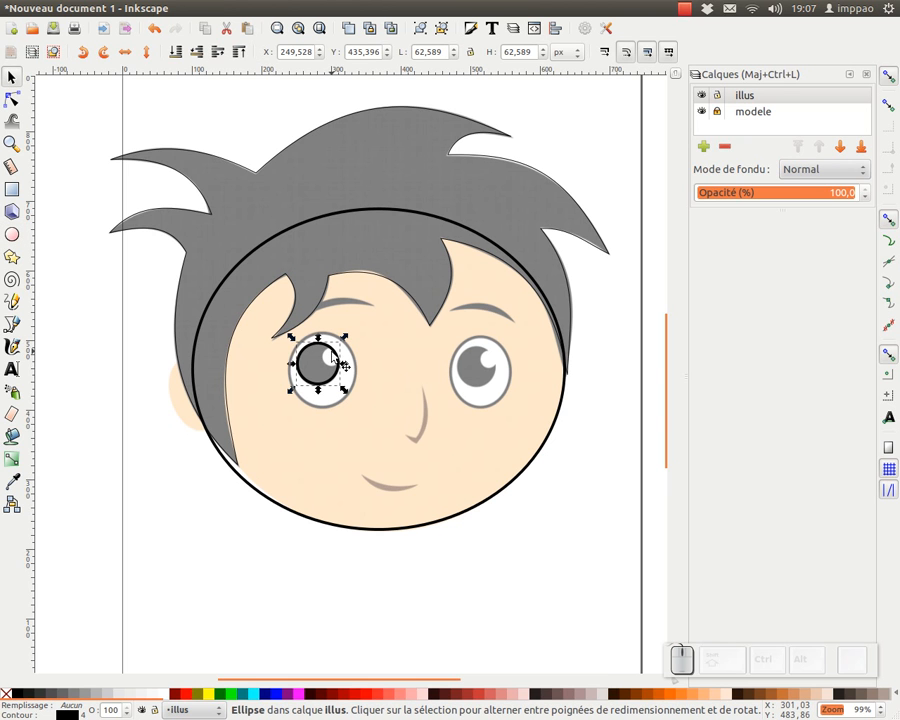
click(106, 8)
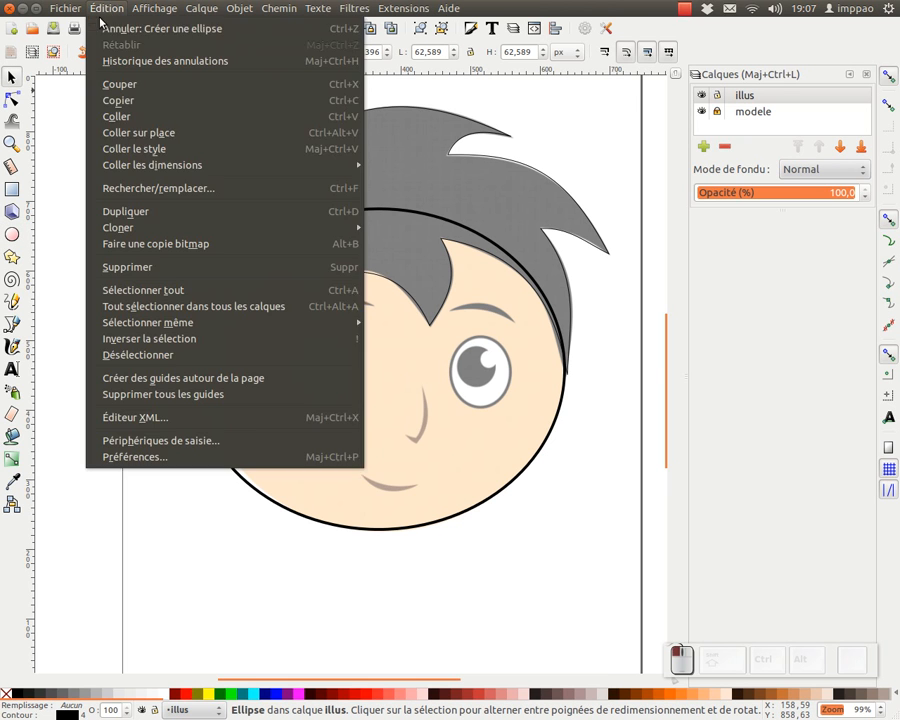
click(147, 210)
mouse_move(349, 370)
mouse_down()
mouse_move(361, 346)
mouse_move(351, 350)
mouse_up()
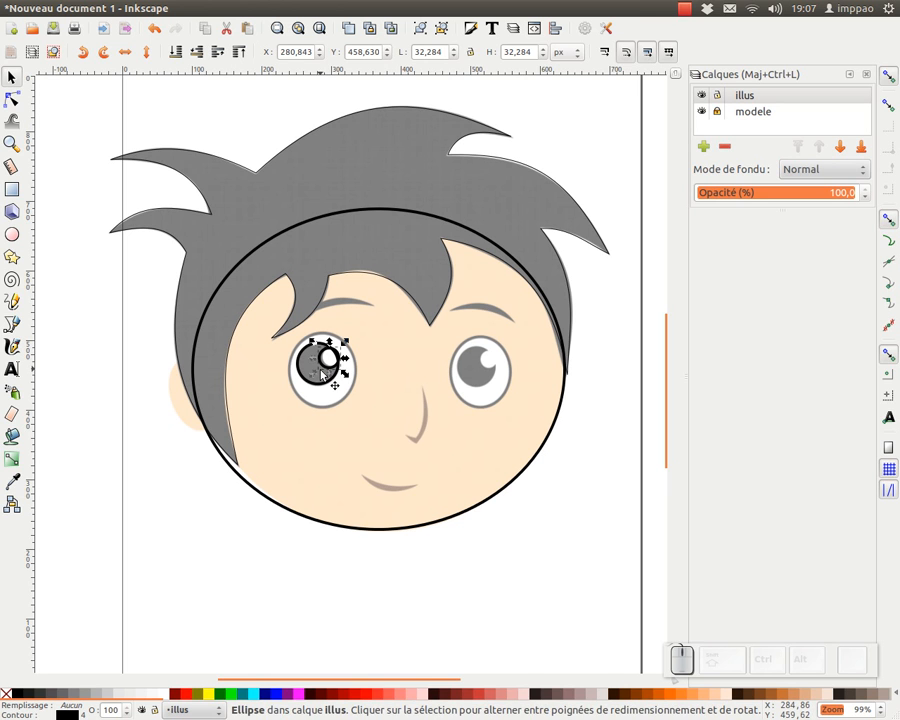
- Duplicate the pupil circle and stretch the copy to the outer outline of the left eye, about 99 by 115 px
click(323, 389)
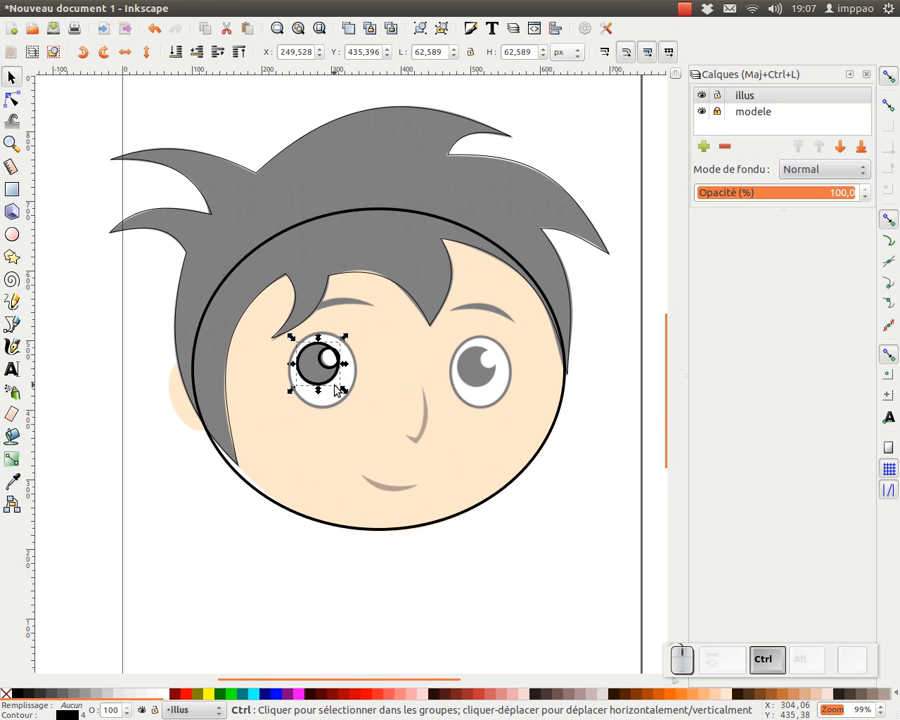
key(ctrl+d)
drag(323, 336, 323, 410)
drag(293, 369, 285, 369)
drag(356, 369, 364, 370)
drag(321, 407, 323, 414)
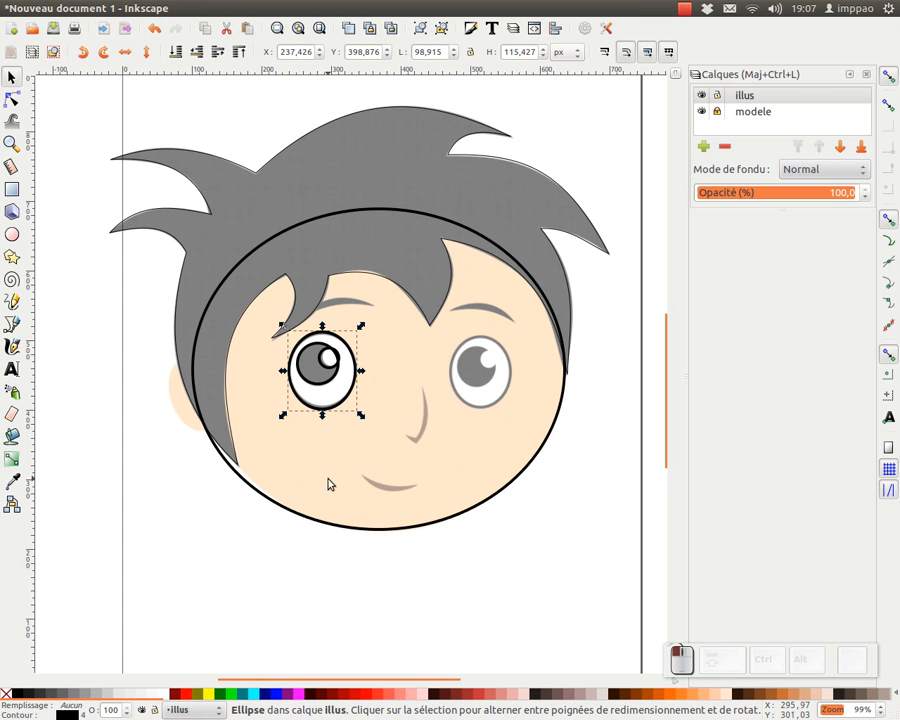
- Place a duplicate of the eye outline over the left ear and skew it slightly to match the model's ear
click(358, 408)
drag(352, 408, 224, 428)
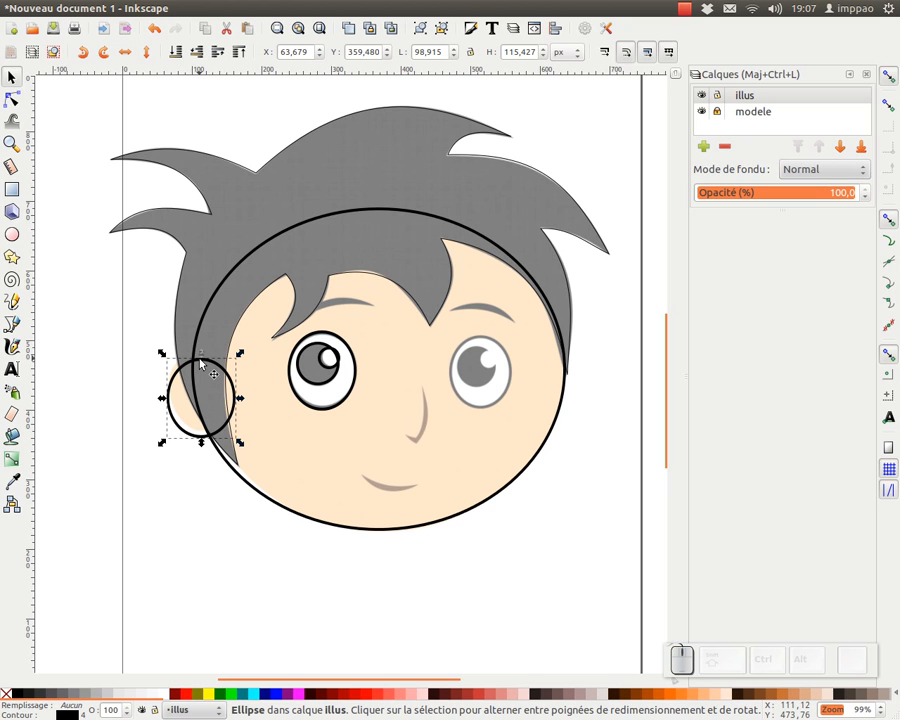
click(201, 366)
click(215, 368)
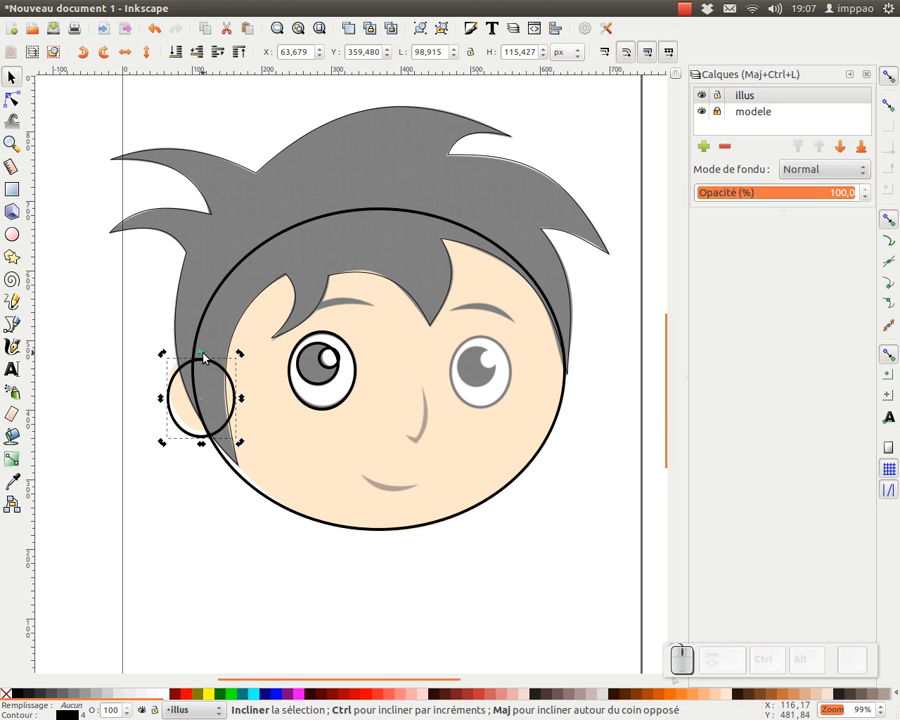
drag(202, 445, 208, 443)
drag(232, 388, 230, 390)
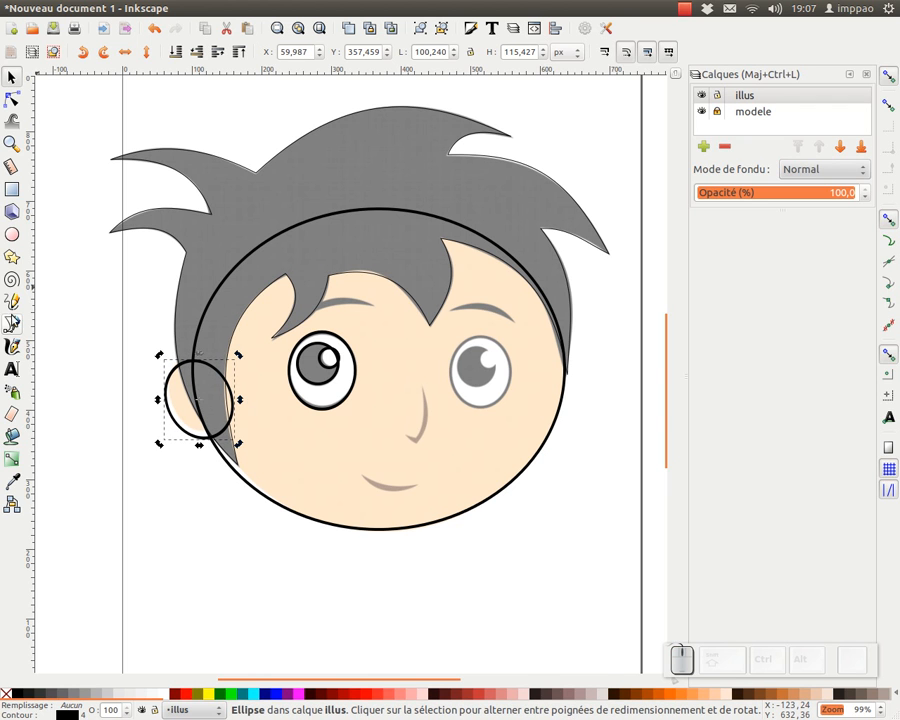
- Trace the left eyebrow as a closed two-node path and bend its segments along the model
click(13, 325)
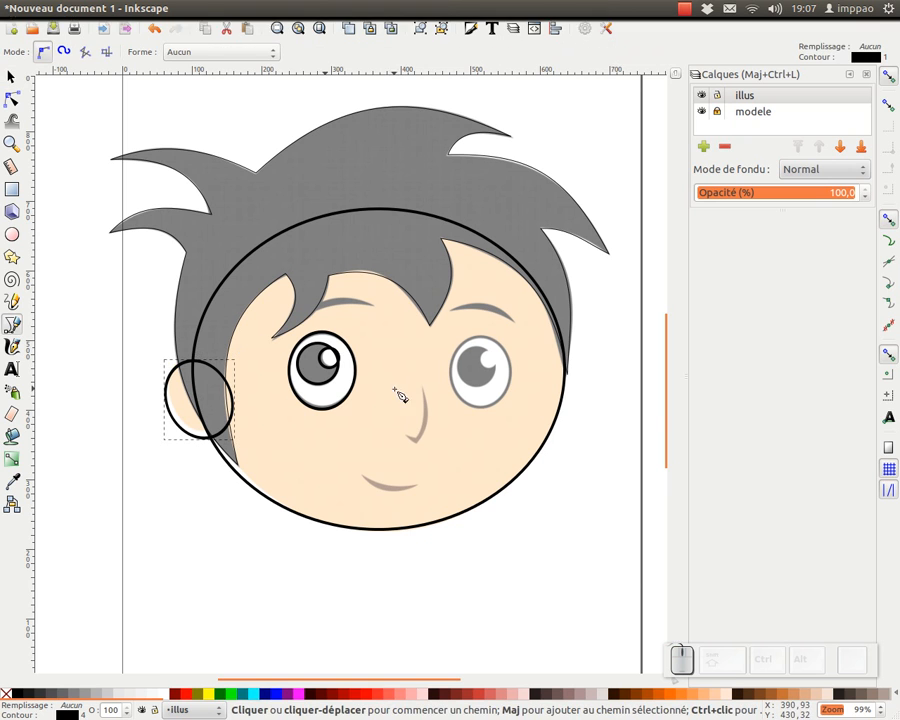
click(296, 320)
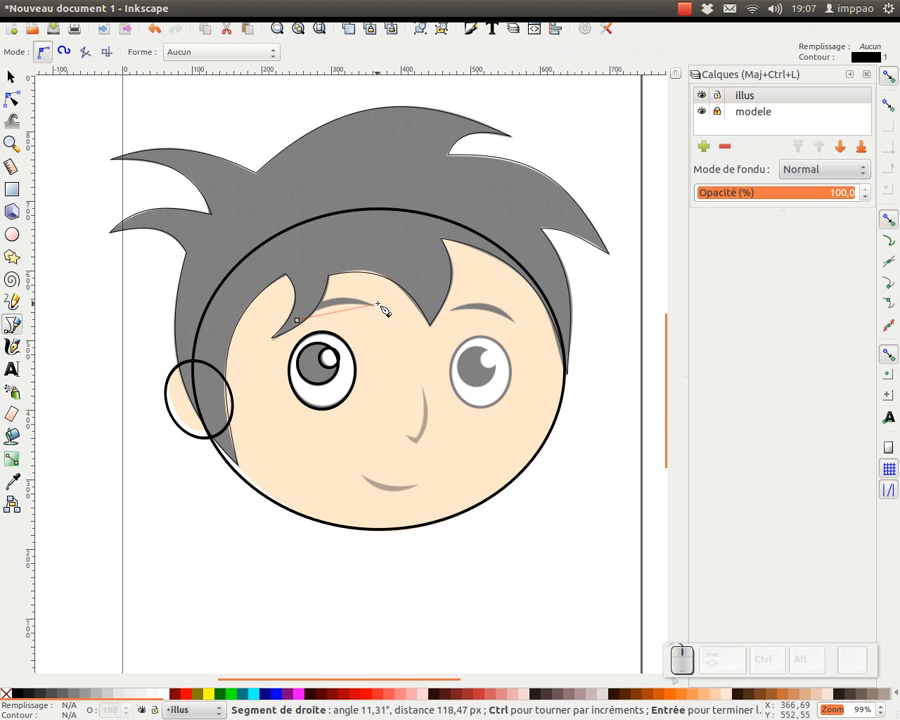
drag(296, 320, 262, 367)
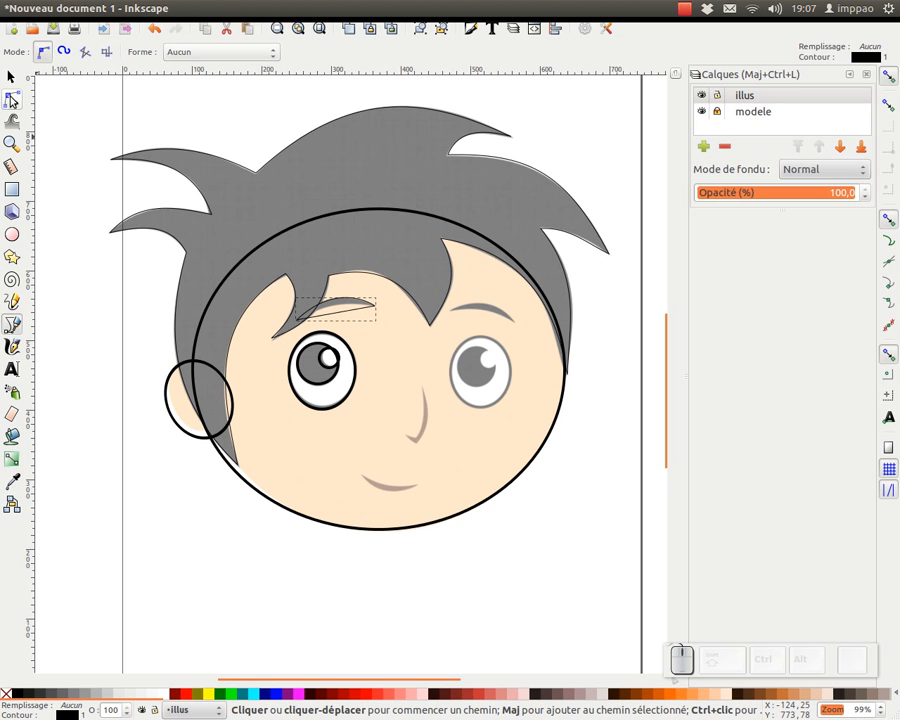
click(11, 99)
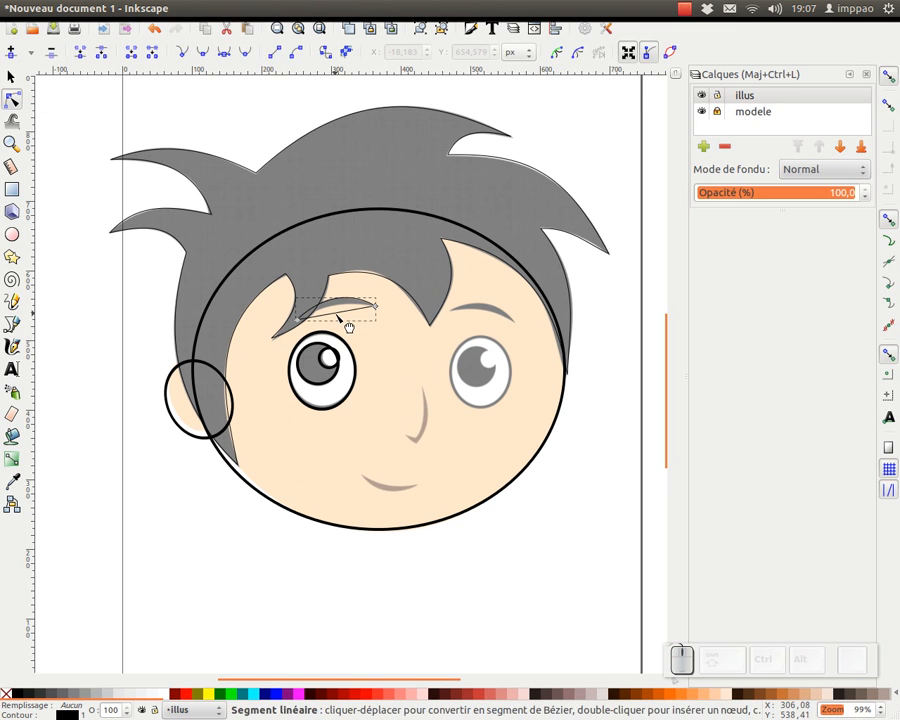
drag(348, 323, 367, 287)
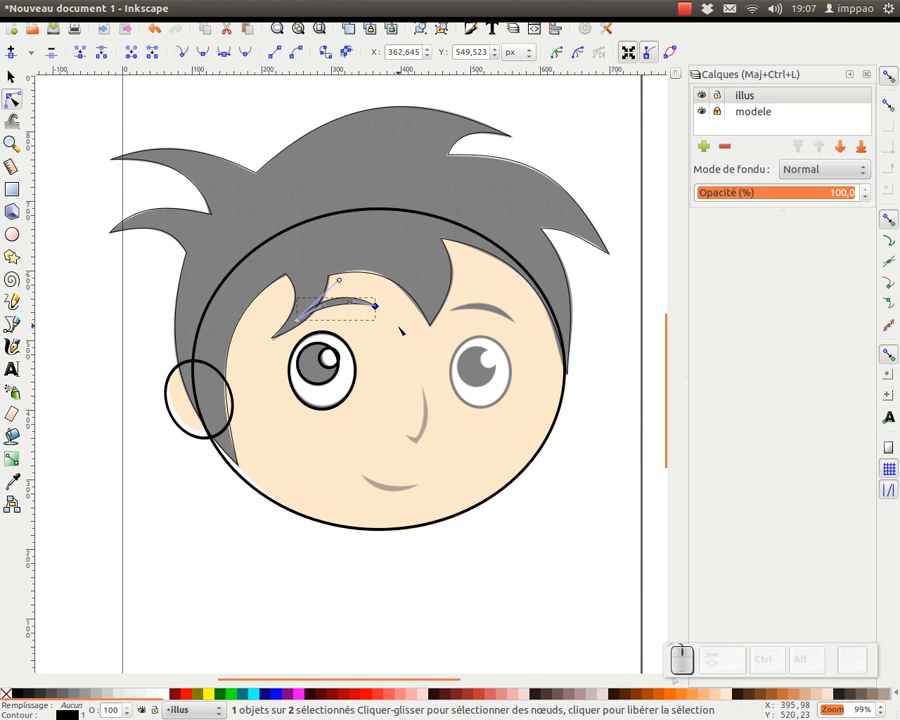
click(453, 437)
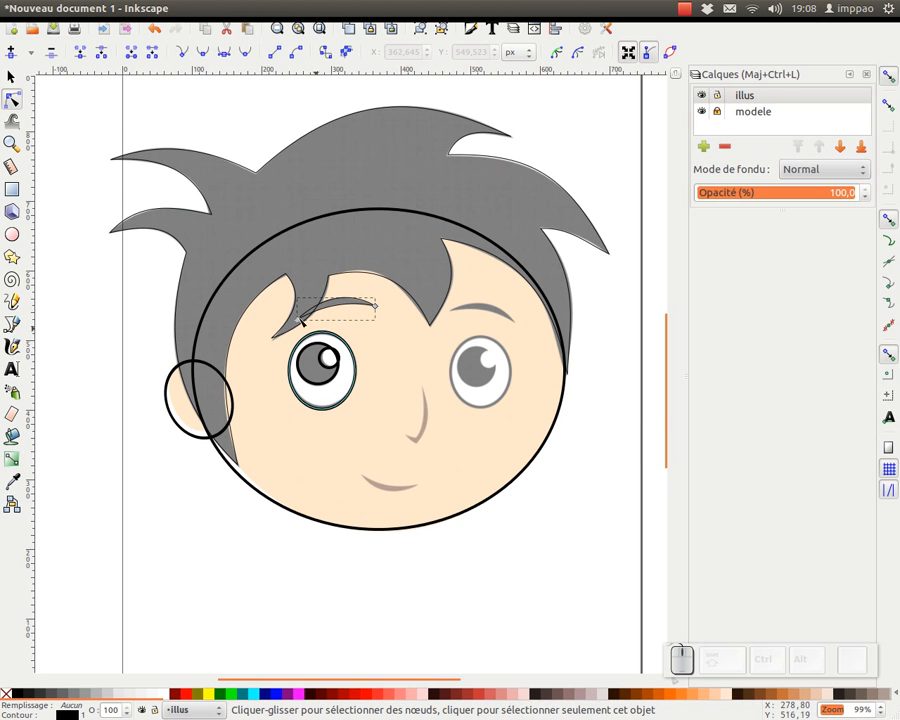
- Trace the nose as a closed four-node path and curve its two long segments along the model
click(12, 323)
scroll(398, 400, up, 3)
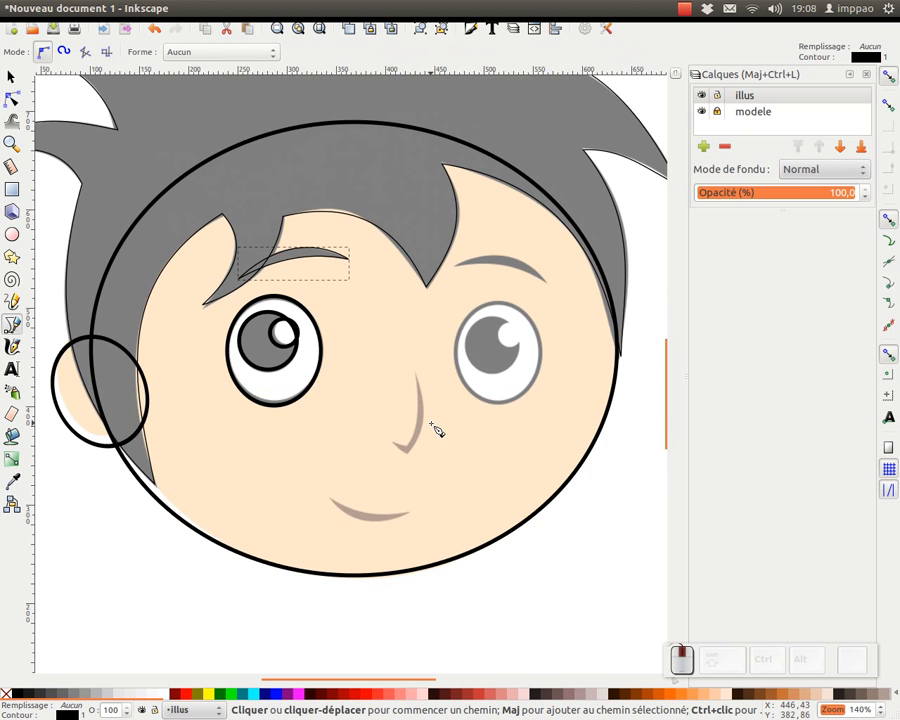
drag(432, 390, 447, 317)
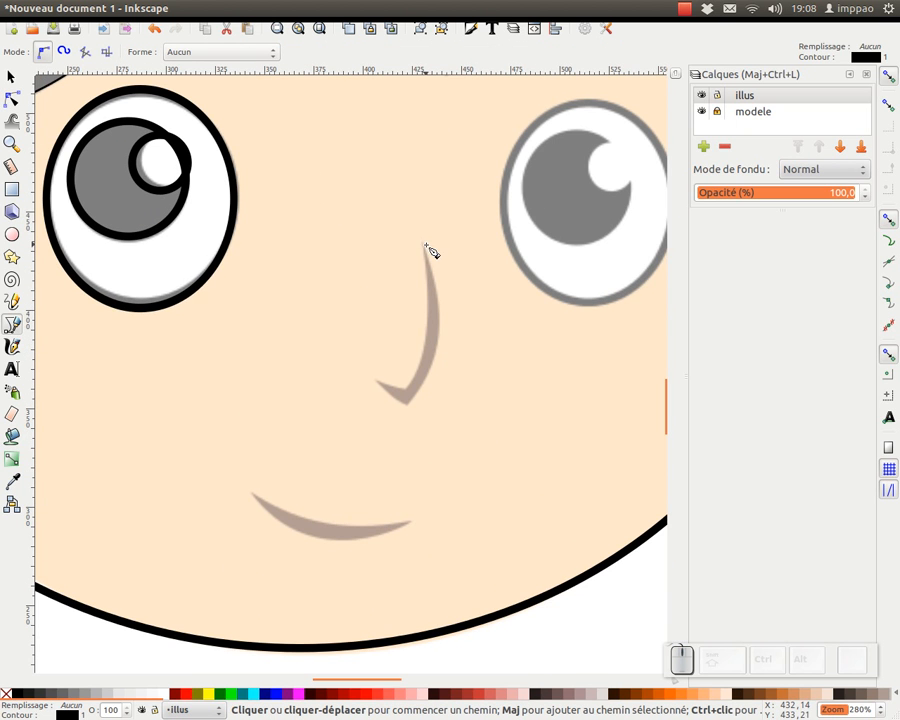
click(424, 244)
click(378, 381)
click(424, 245)
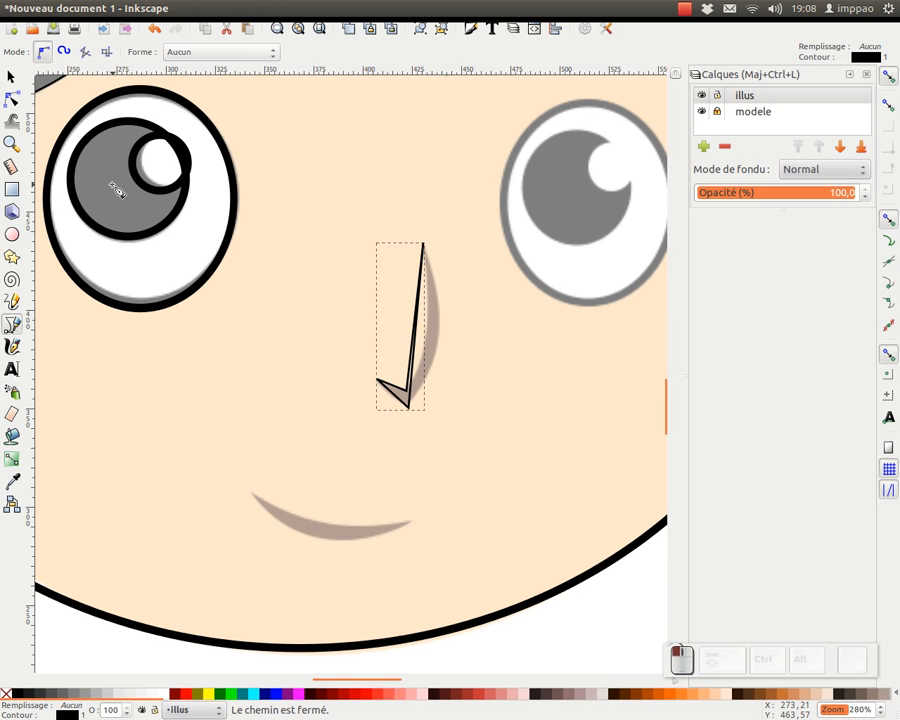
click(11, 97)
drag(428, 344, 438, 343)
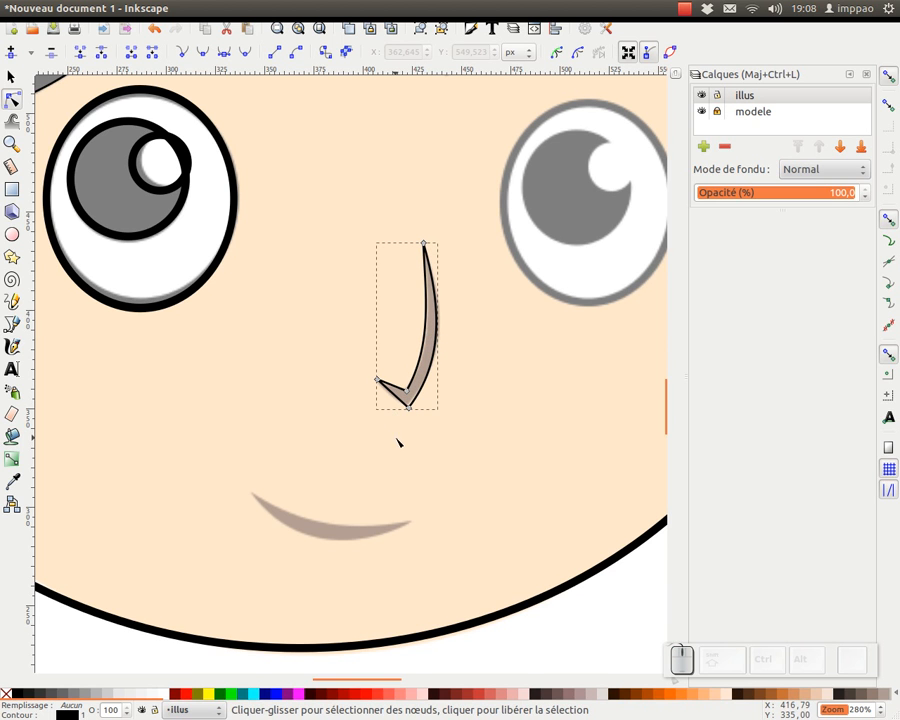
- Duplicate the left eyebrow path and move the copy over the model's mouth
drag(397, 441, 400, 322)
key(minus)
key(minus)
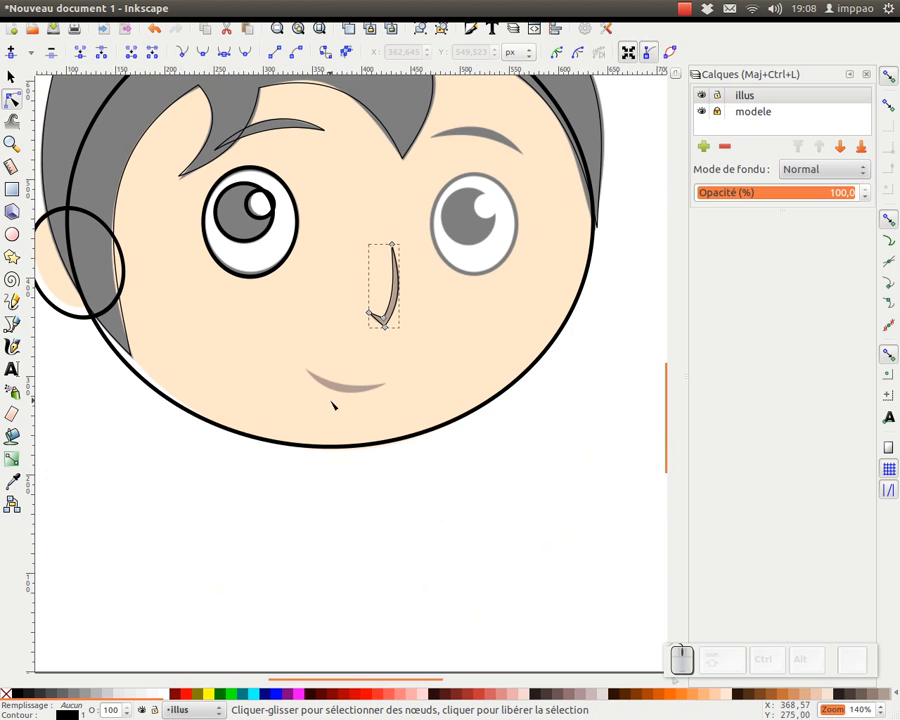
click(11, 77)
click(292, 129)
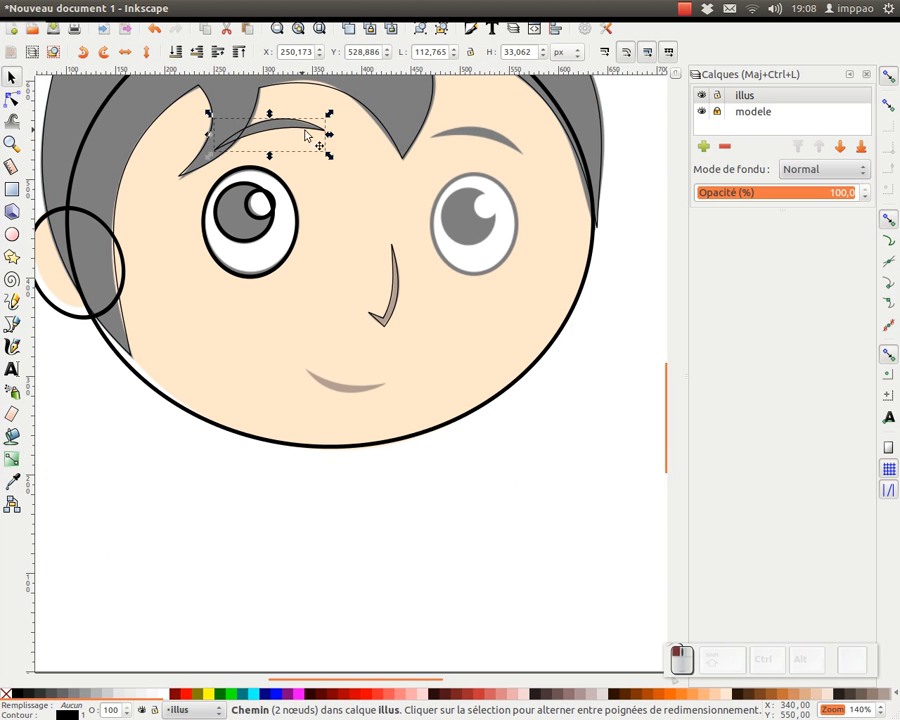
key(ctrl+d)
drag(282, 134, 370, 383)
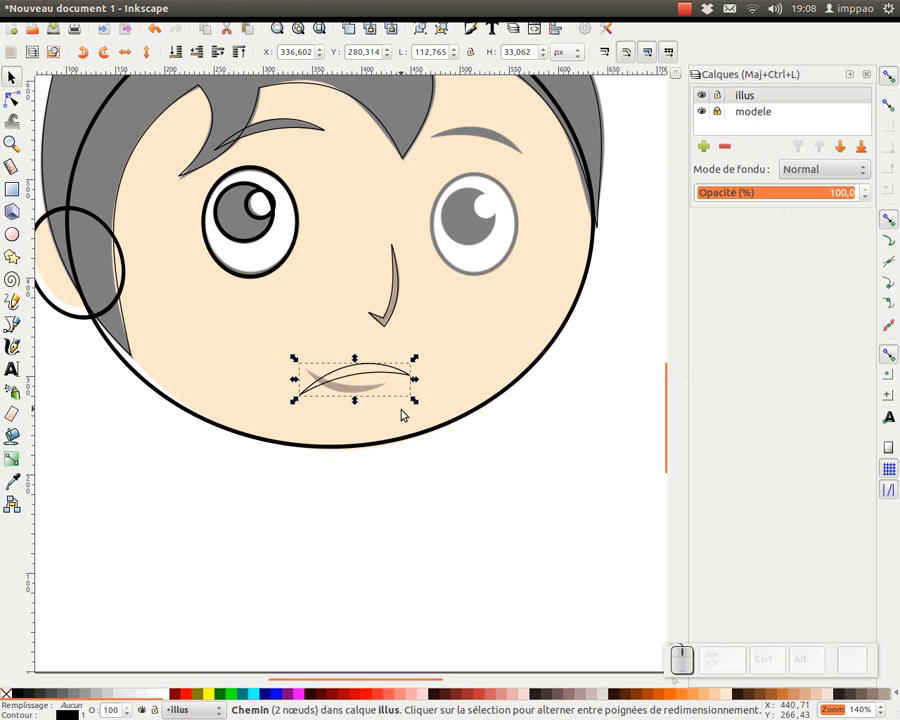
- Flip the eyebrow copy vertically and shrink it to about 84 by 30 px to fit the mouth
key(v)
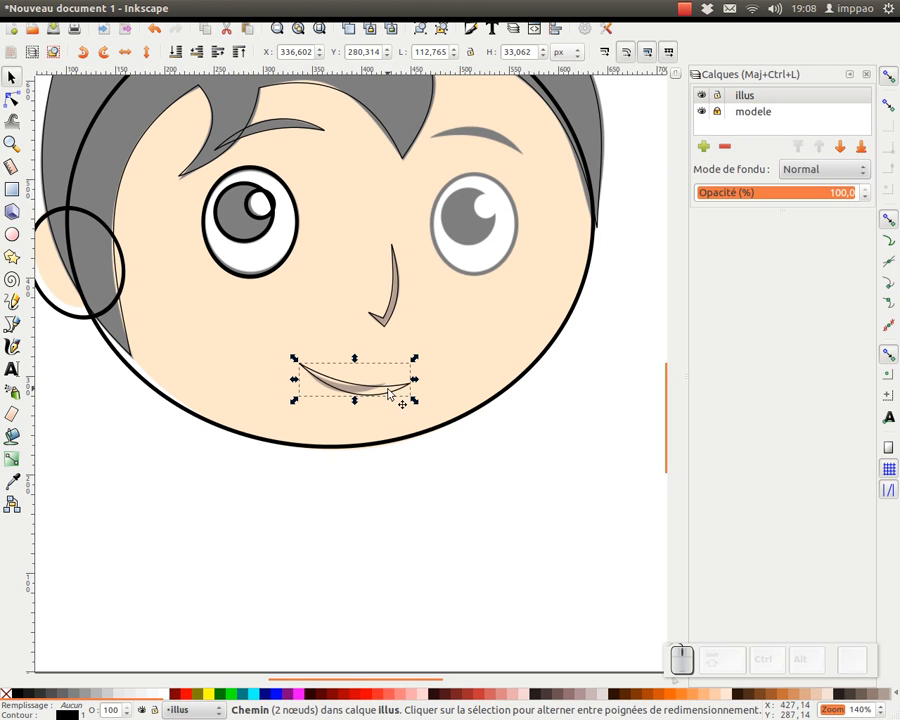
key(v)
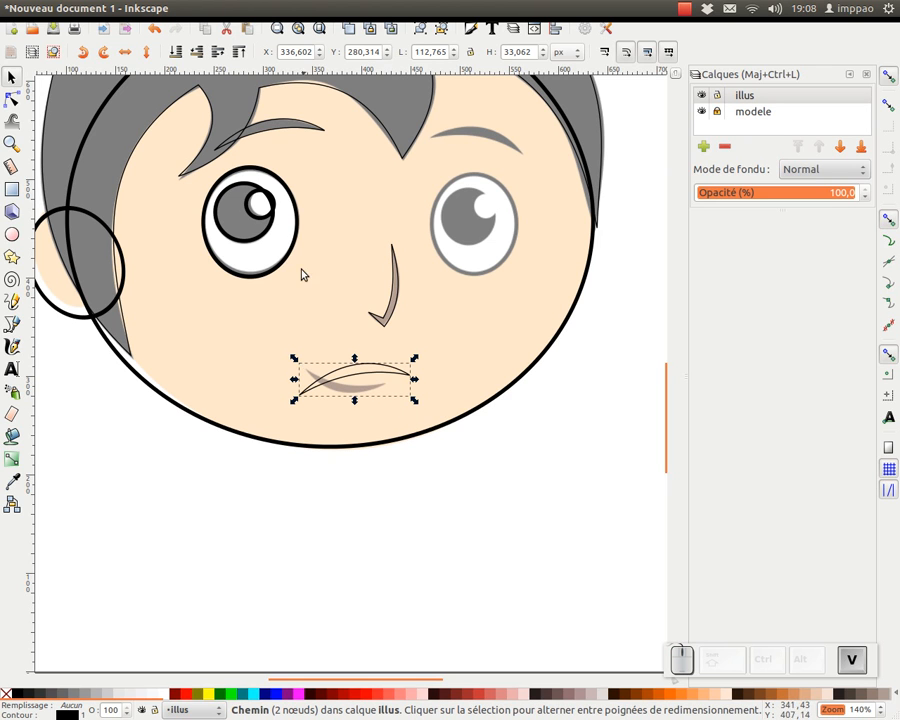
click(145, 53)
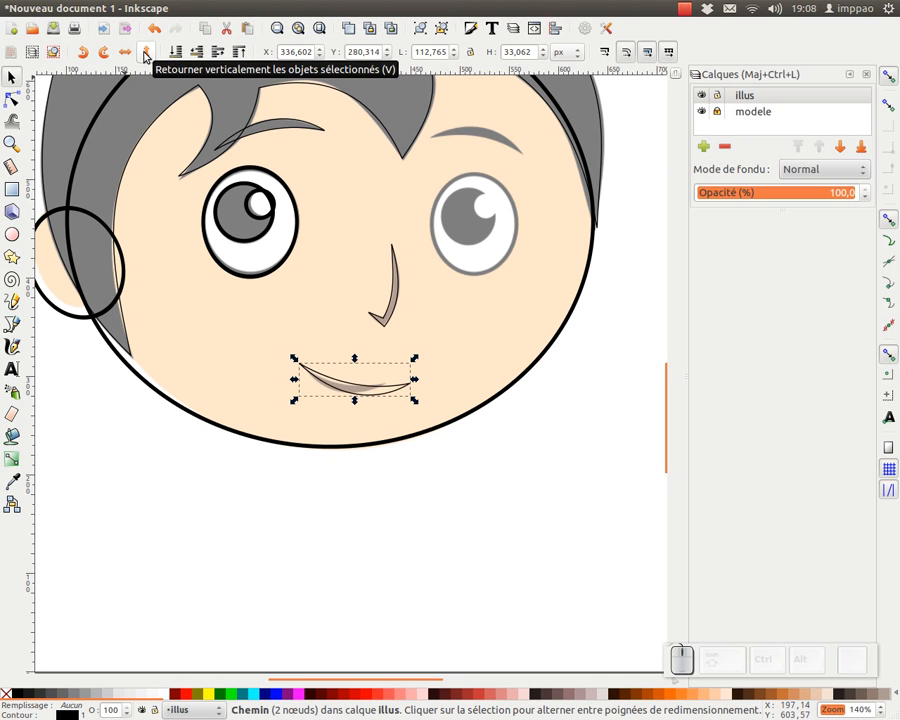
drag(414, 380, 341, 400)
- Set the opacity of the modele layer to 100% and select the face ellipse in the illus layer
key(minus)
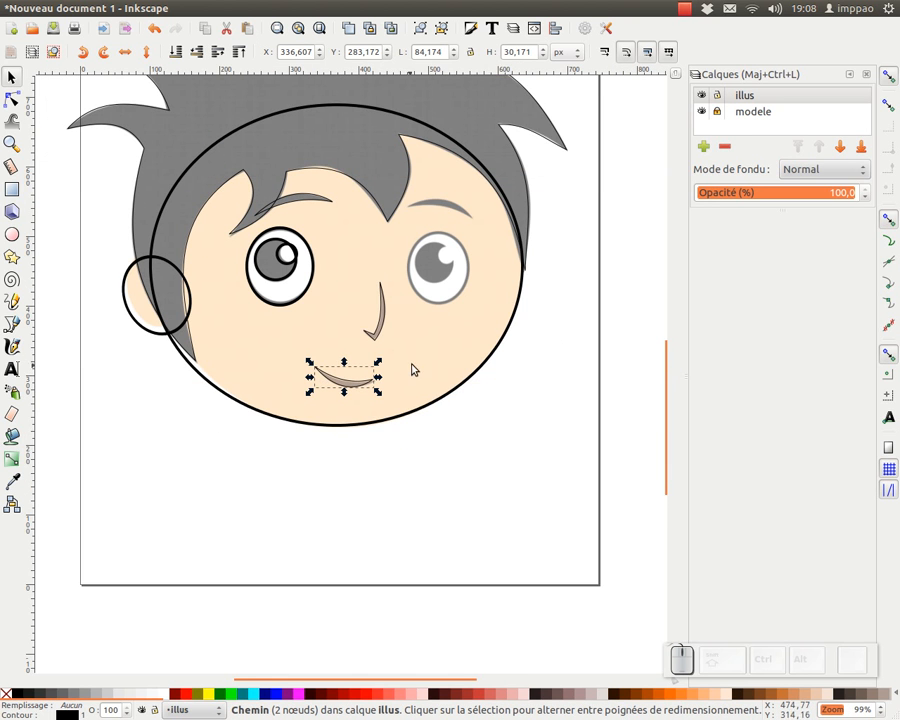
scroll(402, 386, up, 1)
click(770, 118)
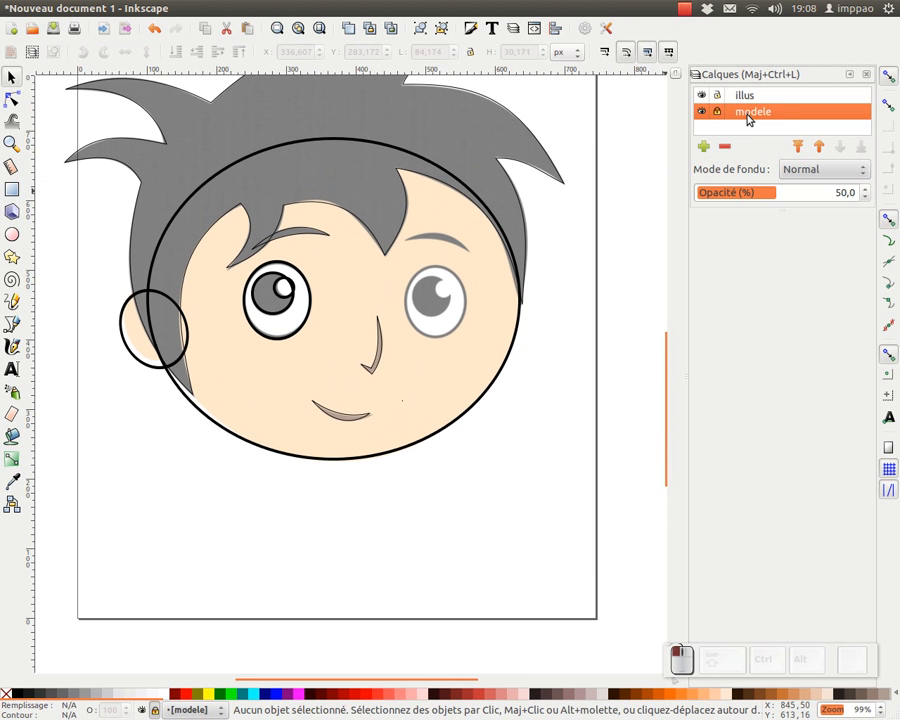
drag(777, 197, 880, 194)
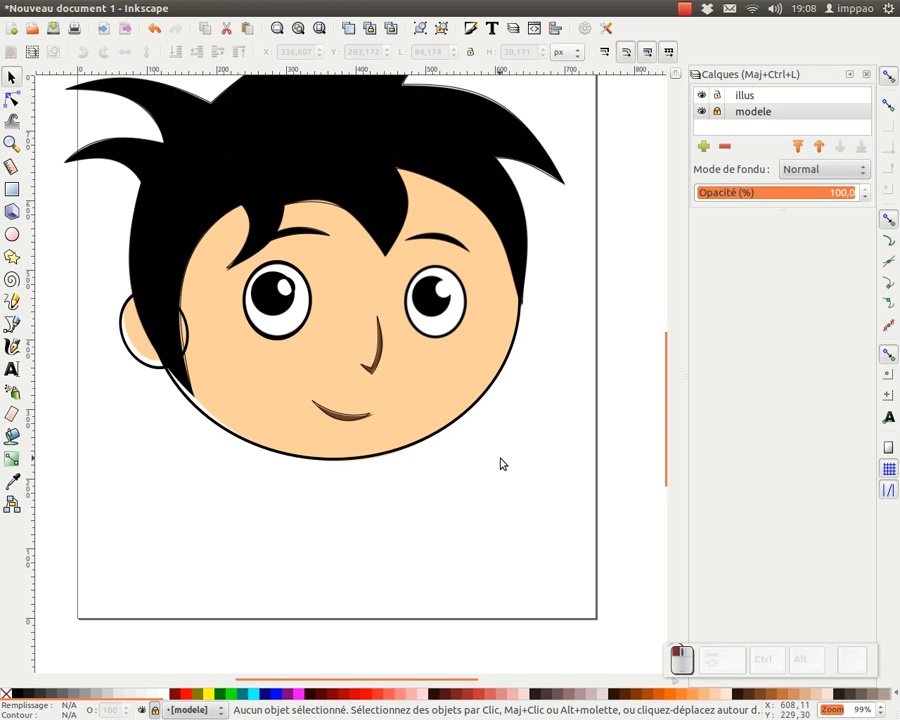
click(381, 460)
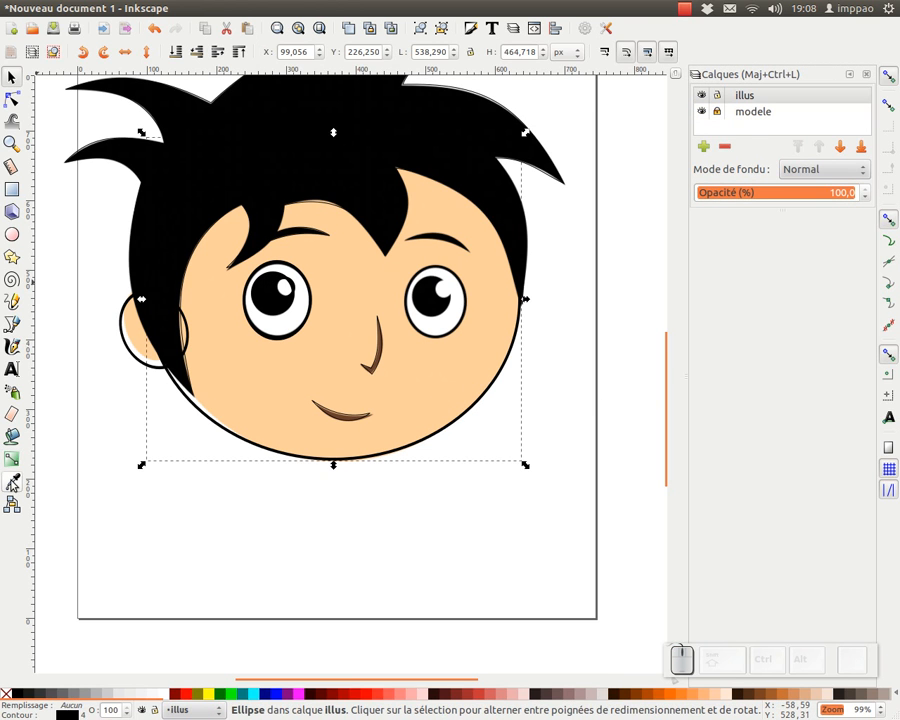
- Fill the face ellipse with the skin colour sampled from the model and send it to the back of the illus layer
click(12, 484)
drag(256, 400, 272, 396)
click(12, 77)
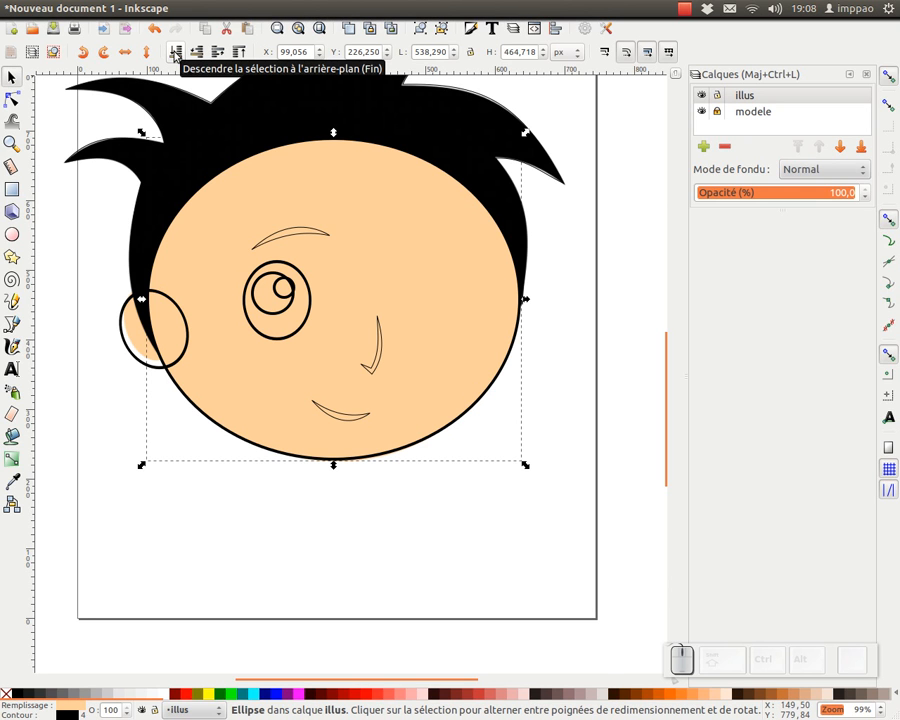
click(175, 53)
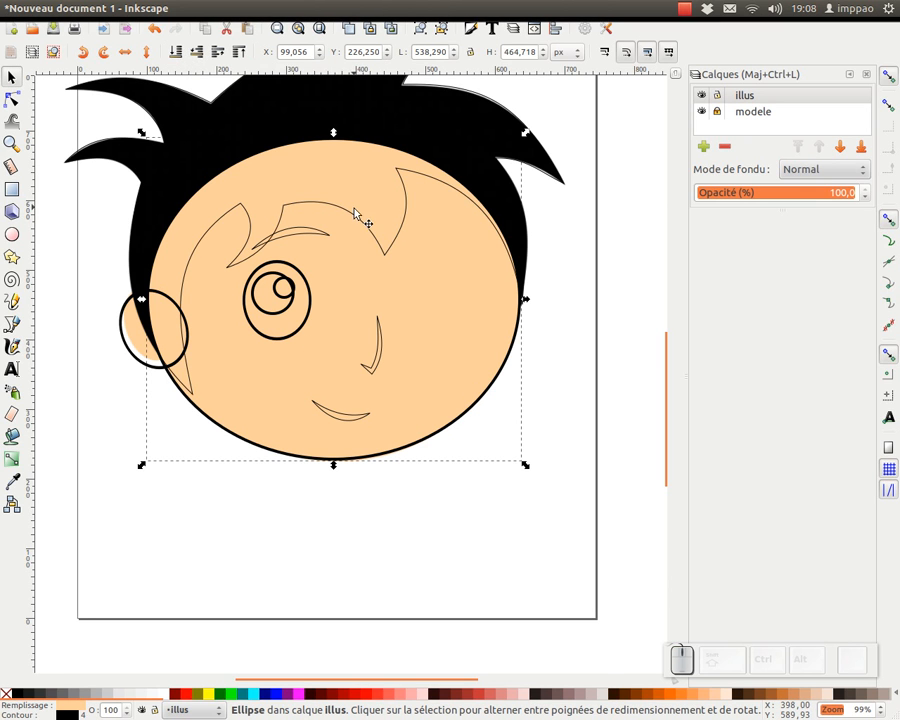
- Fill the hair path with black
click(327, 243)
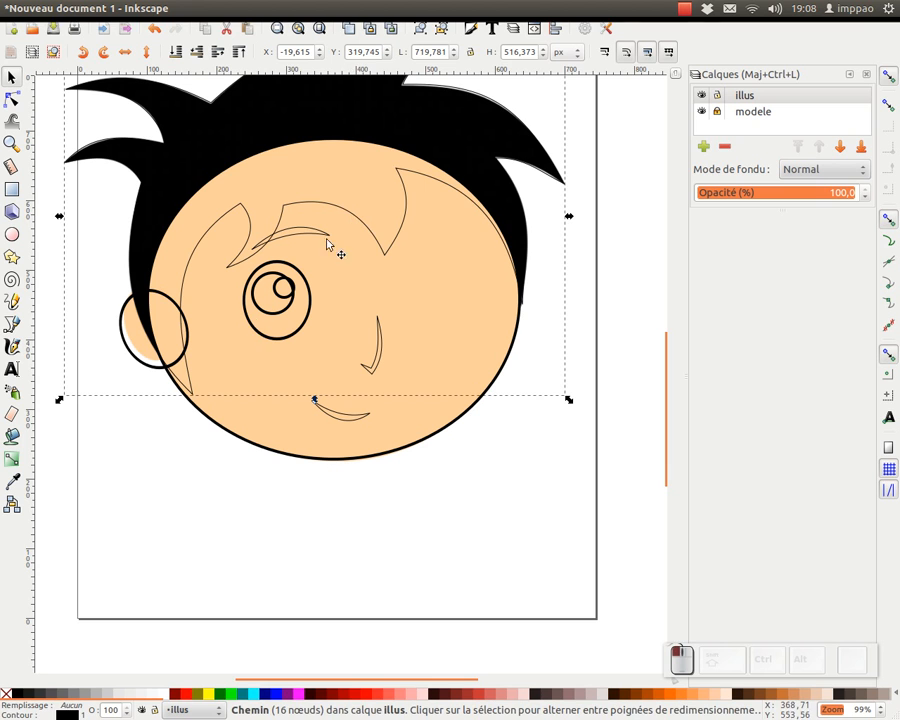
click(16, 693)
- Fill the ear ellipse with the face's skin colour and send it to the back, behind the hair and face
click(137, 362)
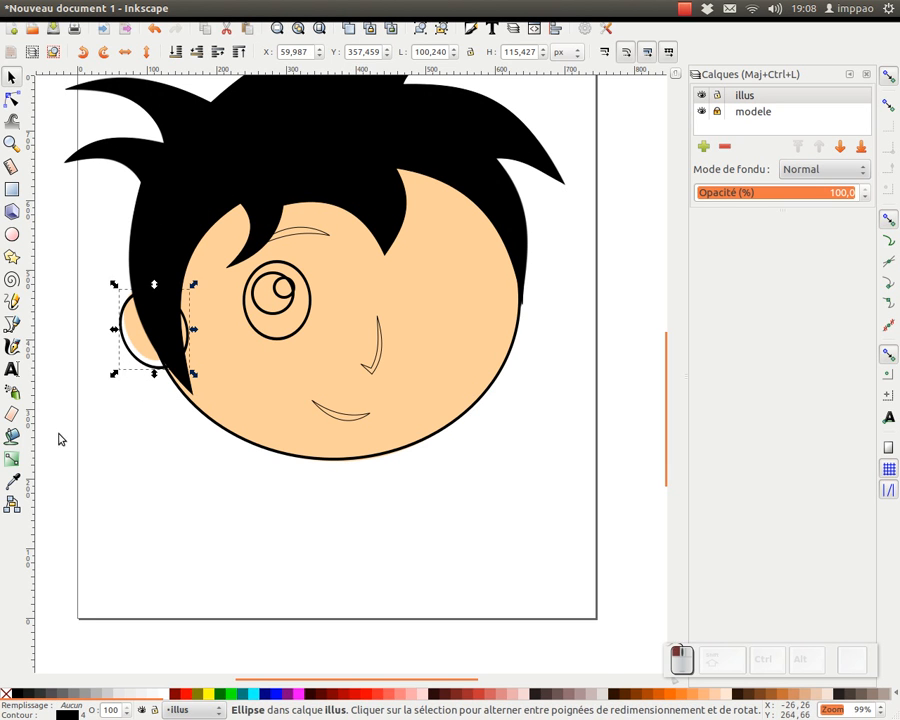
click(12, 481)
click(233, 387)
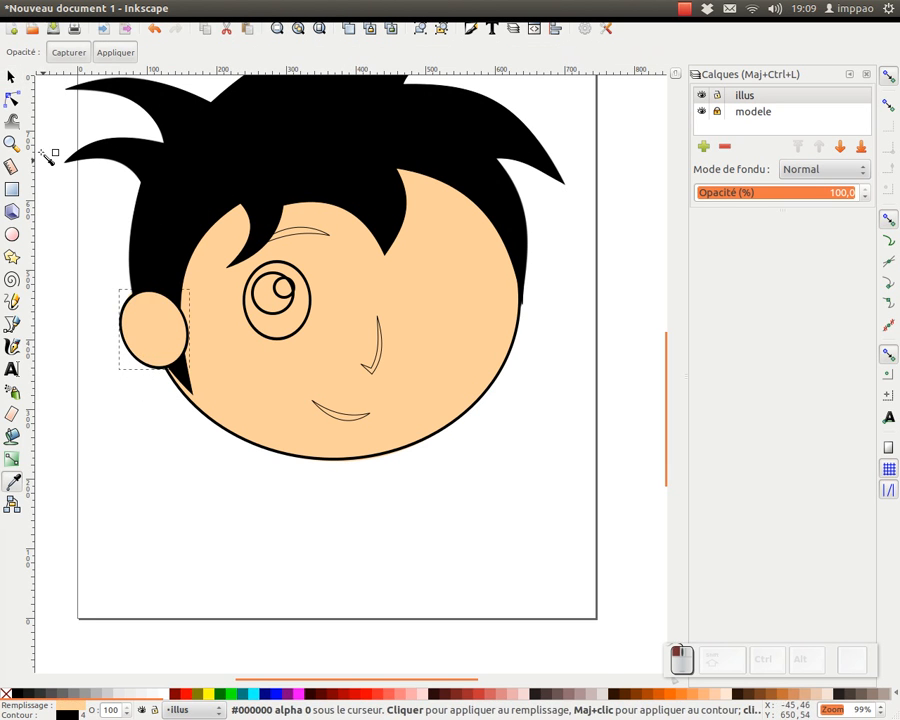
click(11, 77)
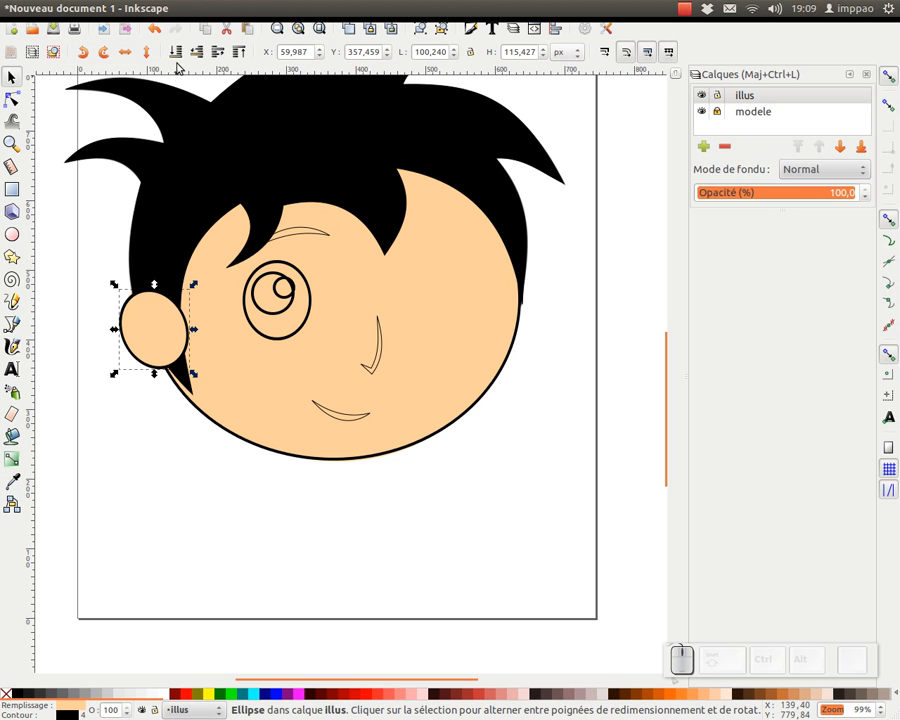
click(175, 53)
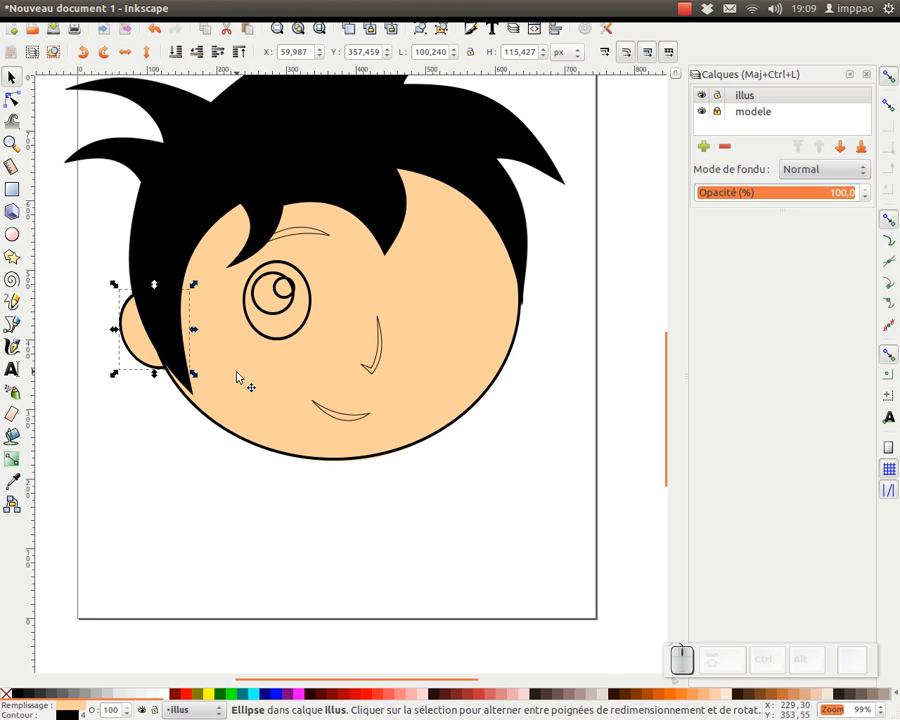
- Fill the left eyebrow path and the pupil ellipse with the black sampled from the hair
click(320, 235)
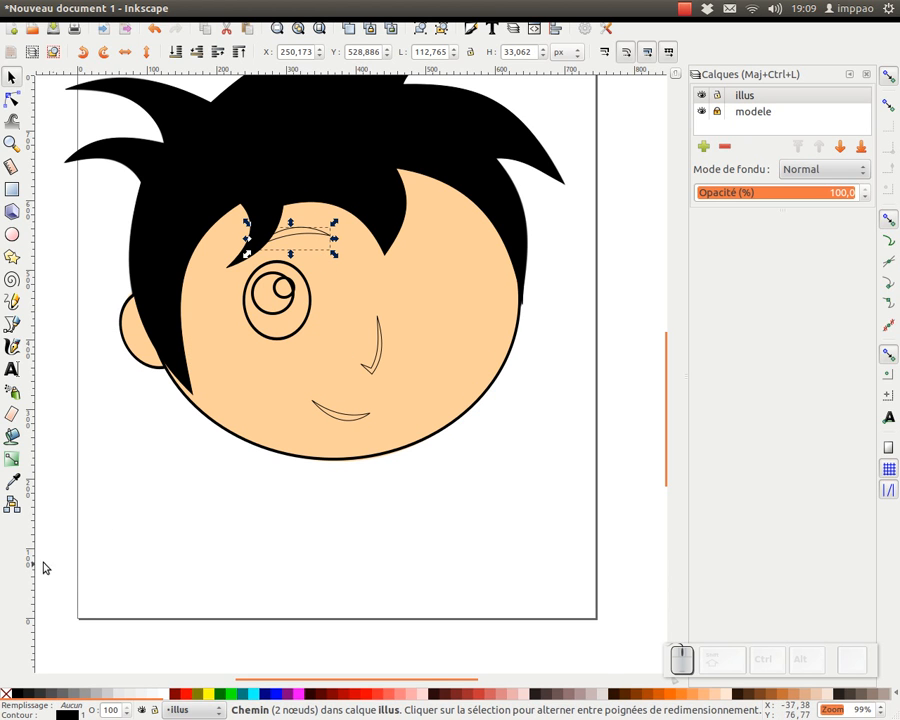
click(14, 483)
drag(358, 186, 360, 177)
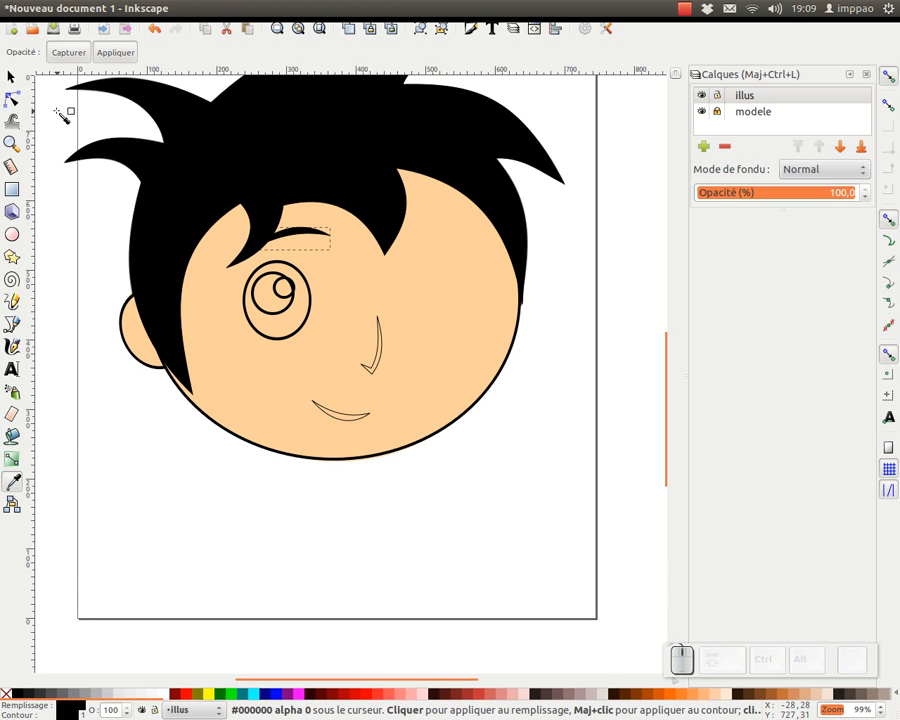
click(12, 77)
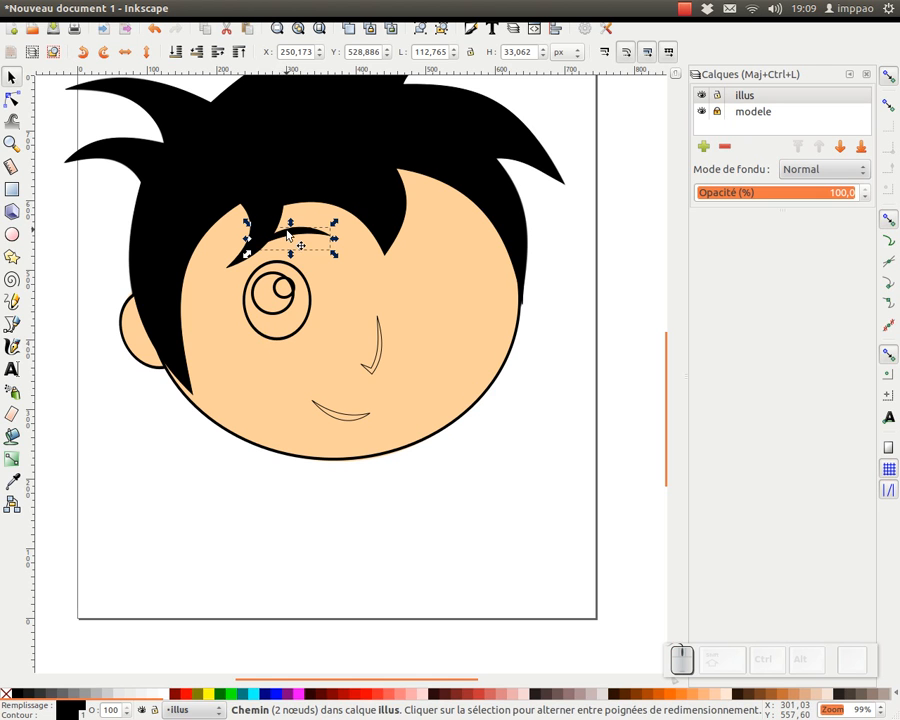
shift+click(271, 317)
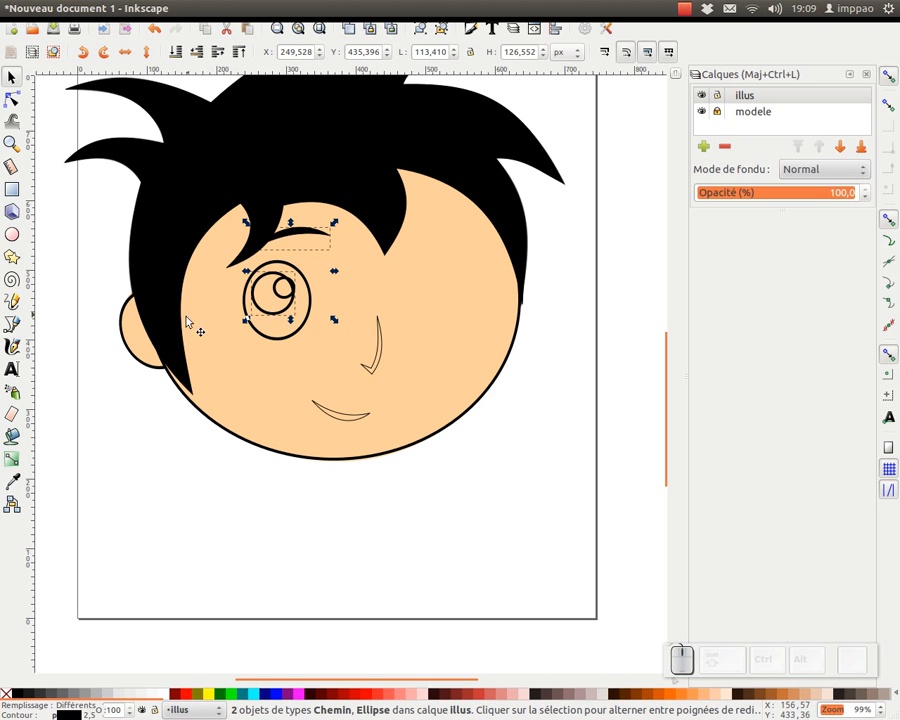
key(d)
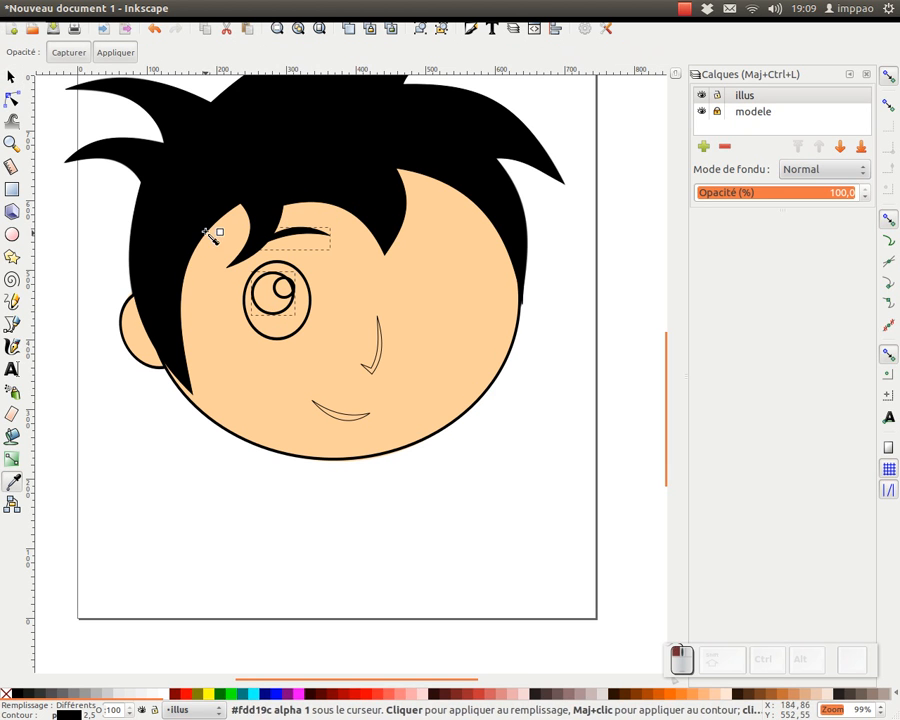
click(240, 176)
click(11, 77)
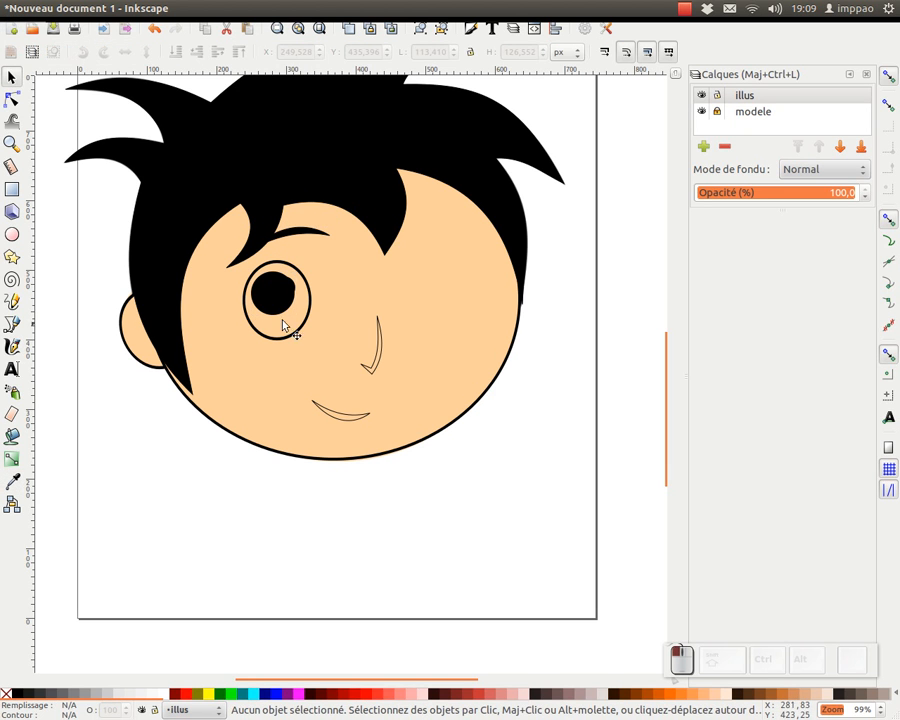
- Fill the small highlight circle in the left pupil with white
click(294, 290)
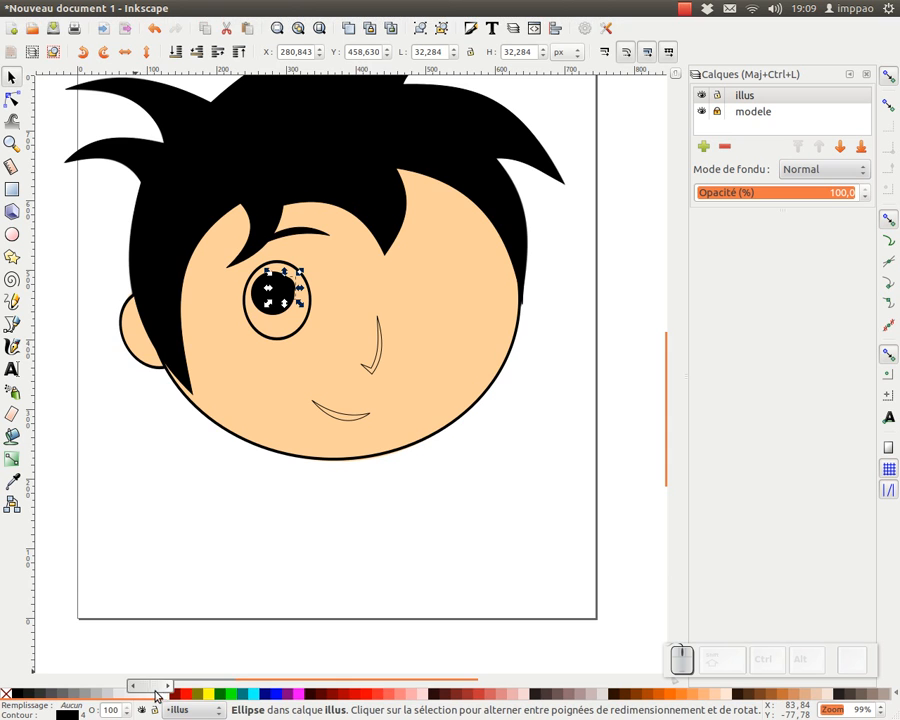
click(163, 691)
drag(140, 522, 480, 482)
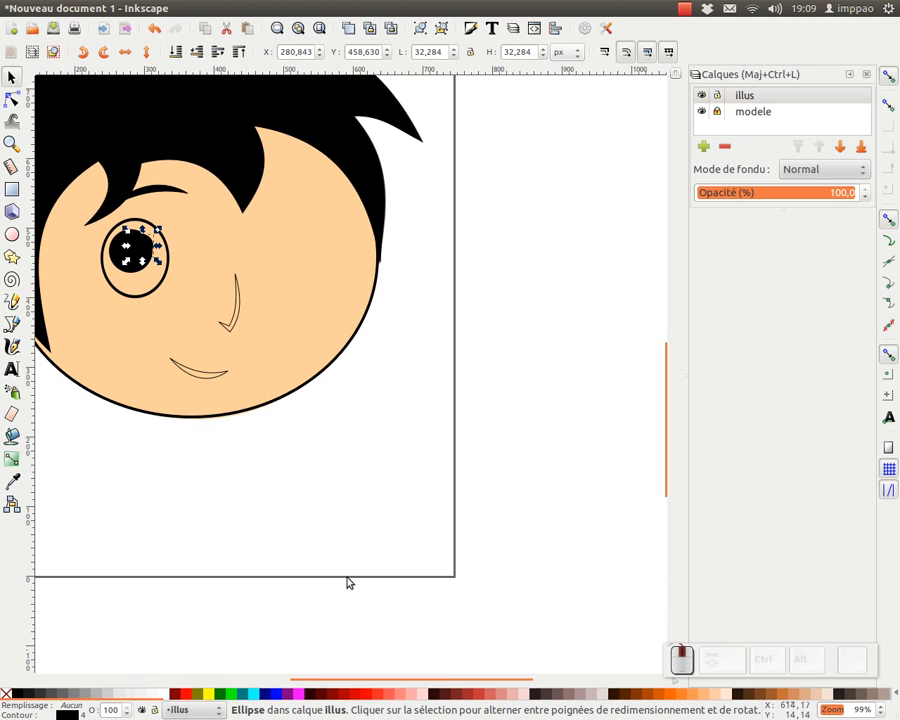
click(167, 693)
drag(208, 520, 460, 569)
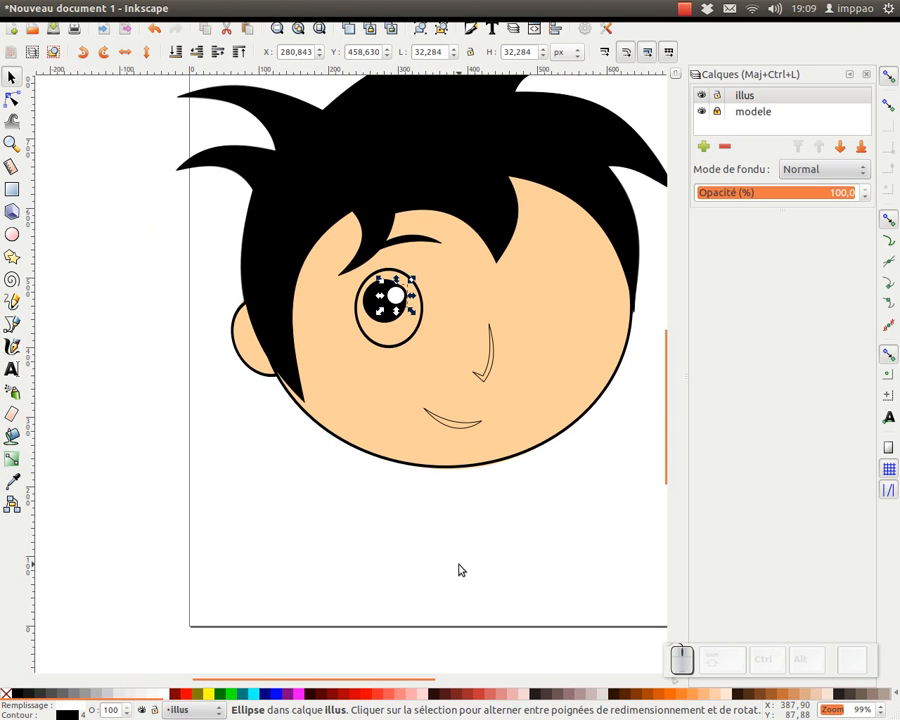
click(461, 562)
- Fill the mouth and nose paths with the model's brown #683f29, hiding the illus layer only while sampling the colour
click(470, 426)
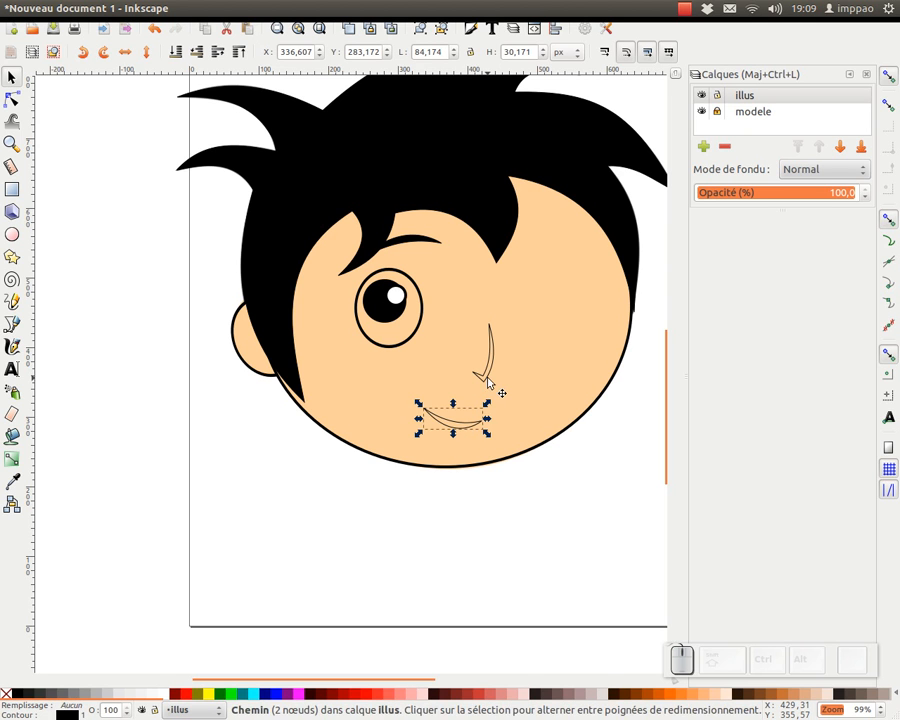
shift+click(487, 377)
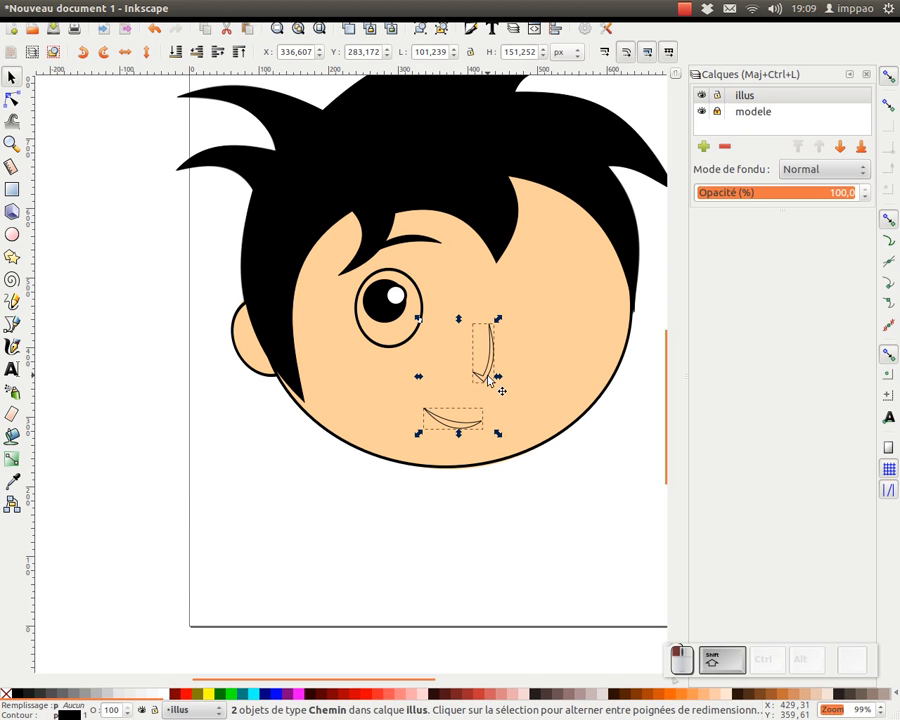
click(701, 97)
click(12, 481)
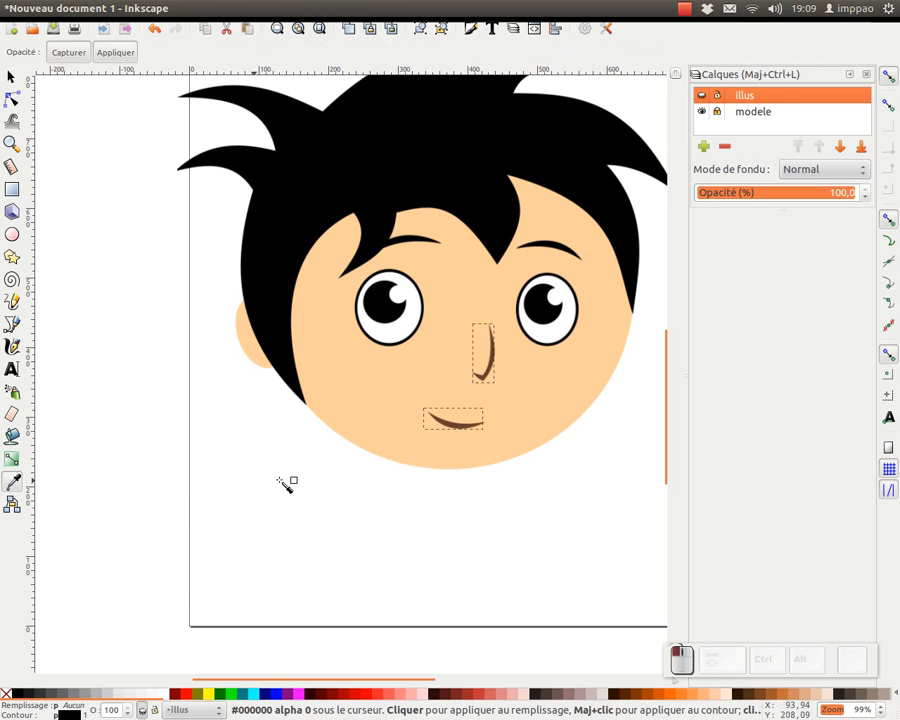
scroll(452, 463, up, 1)
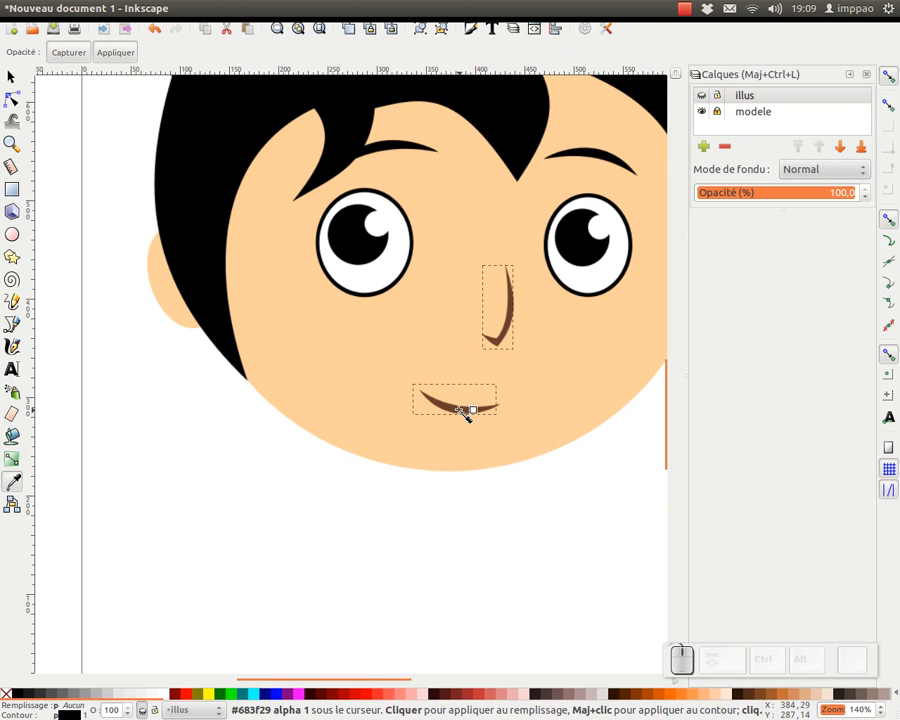
click(460, 410)
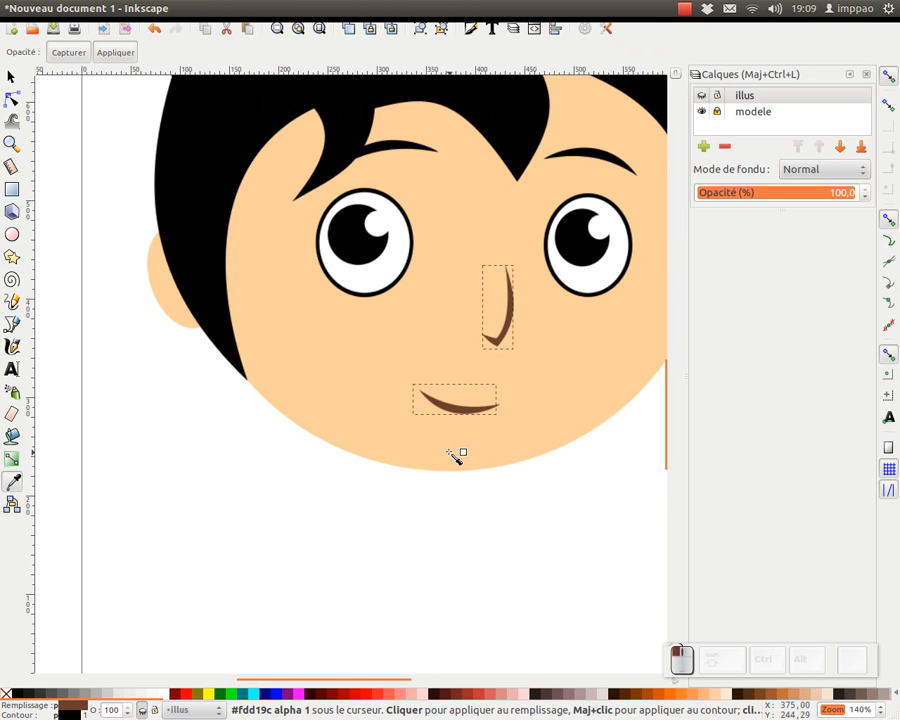
click(702, 96)
key(KP_Subtract)
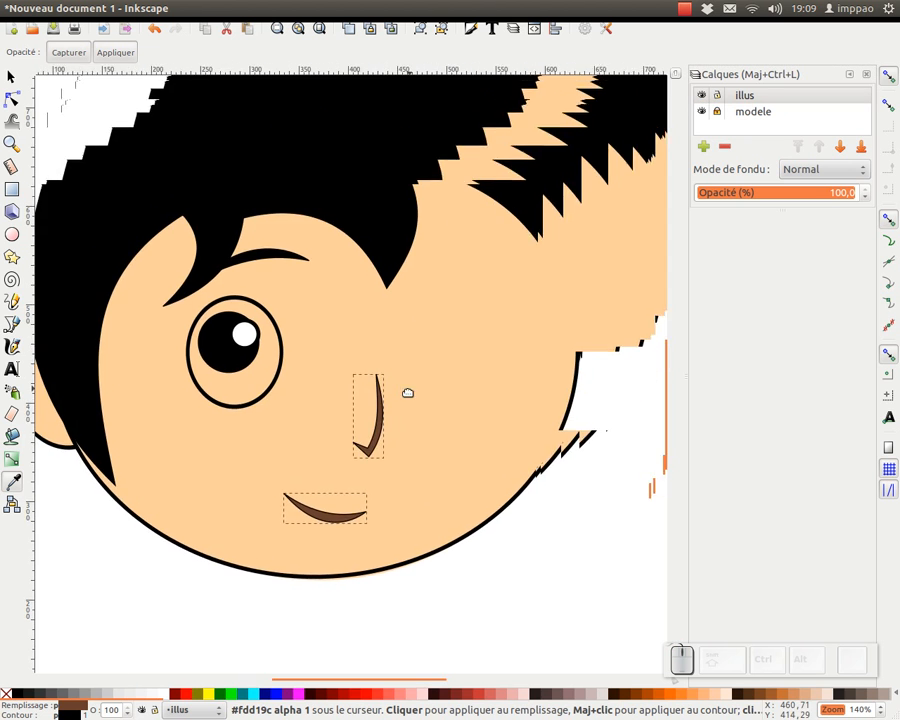
click(11, 77)
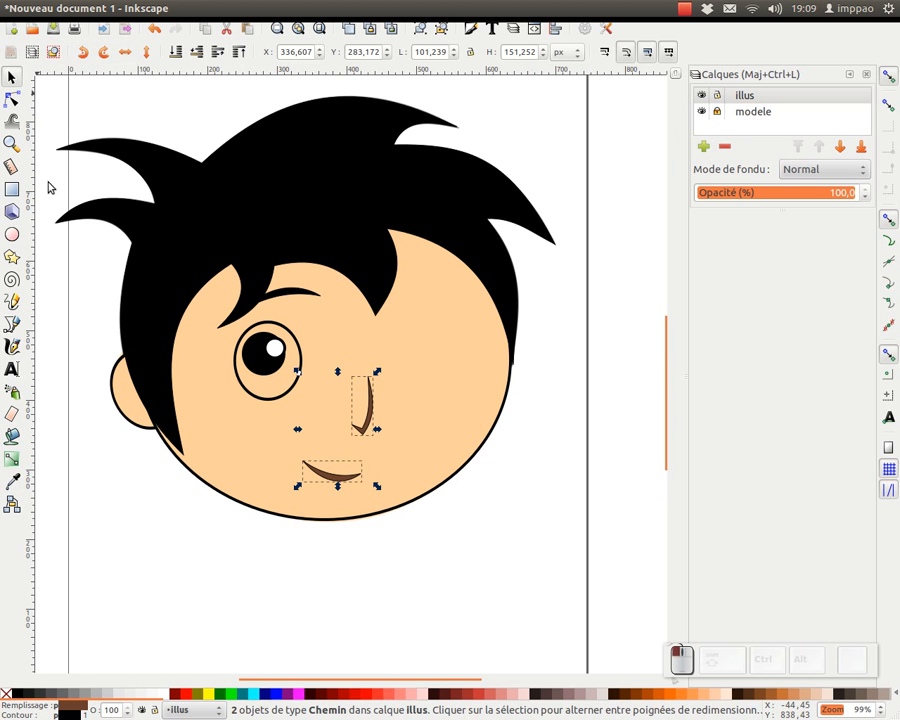
- Fill the left eye's outer ellipse with white and lower it behind the pupil and highlight, keeping it above the face
click(256, 400)
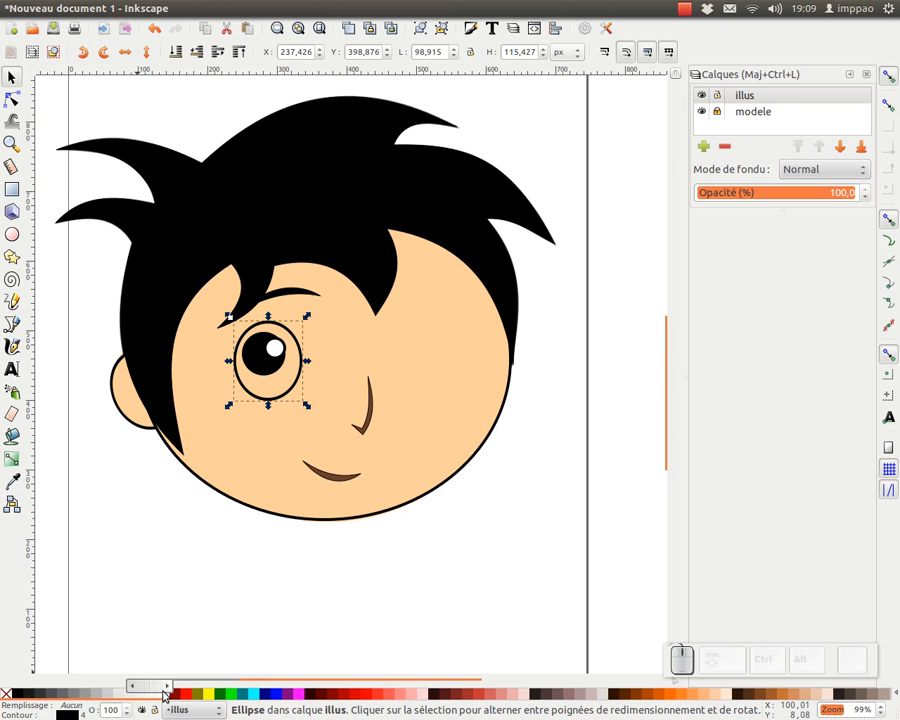
click(165, 693)
click(203, 592)
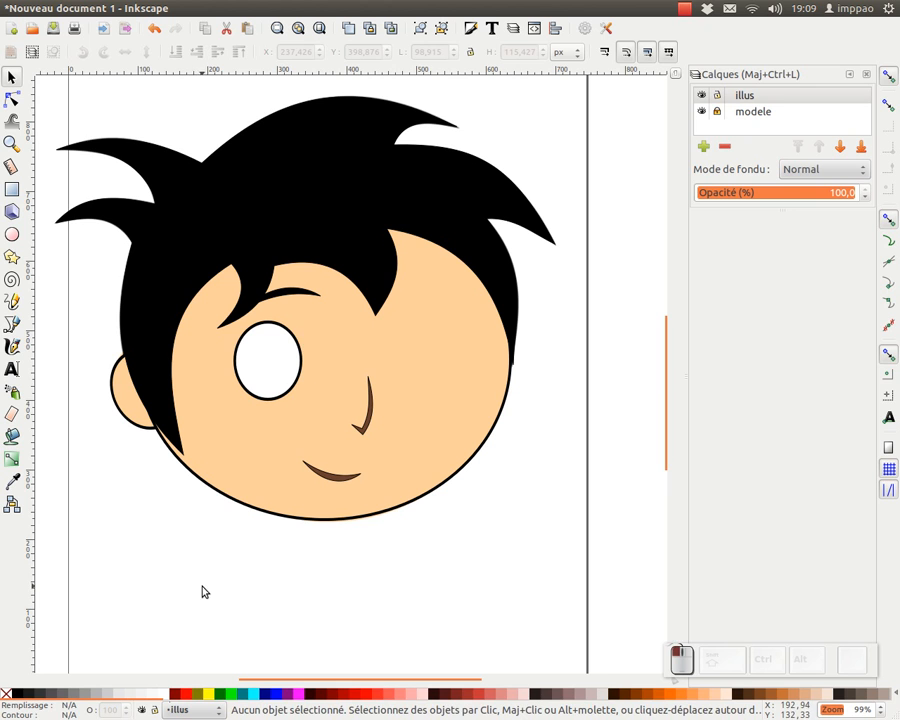
click(295, 342)
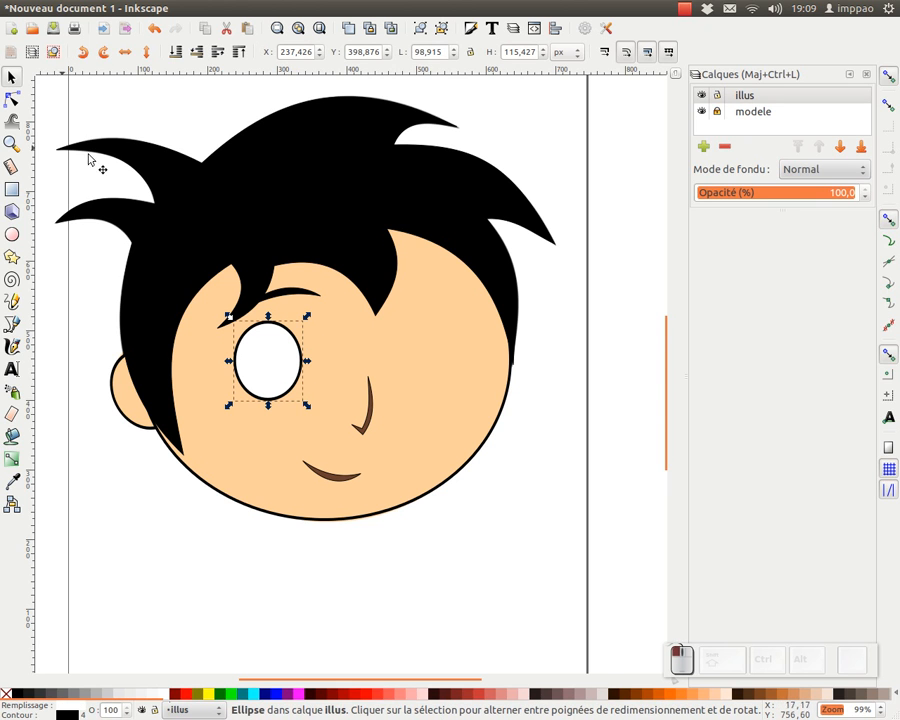
click(201, 54)
click(201, 54)
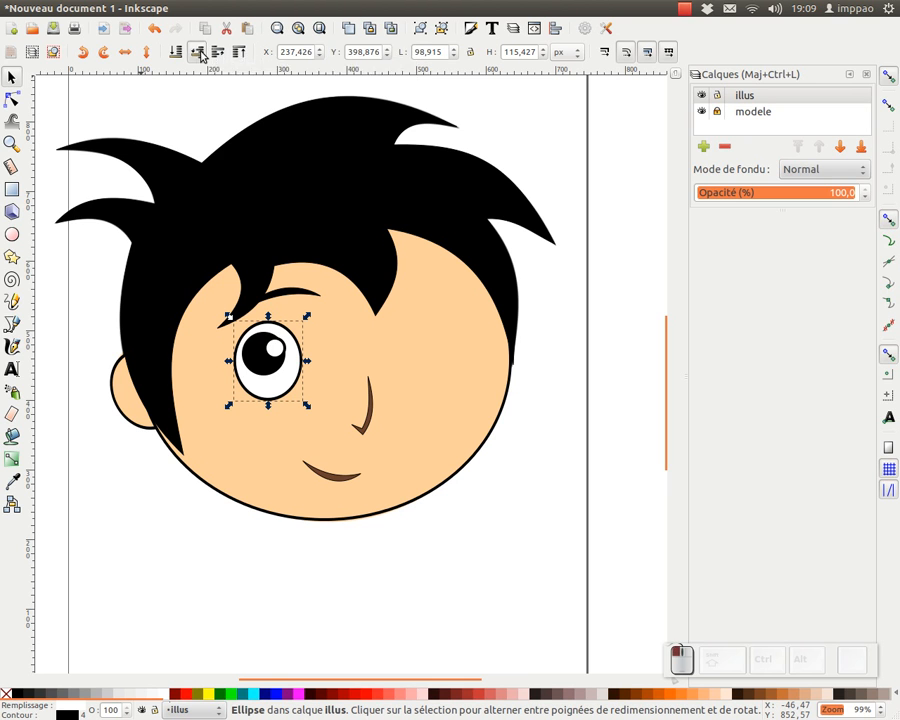
click(201, 54)
click(218, 55)
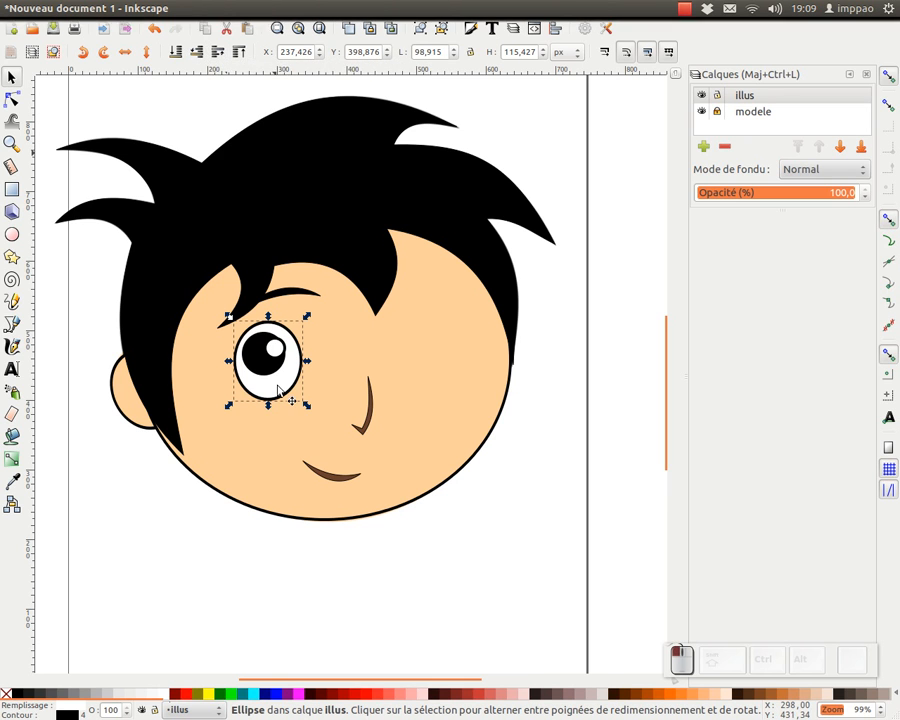
- Remove the stroke from all objects in the illus layer
key(minus)
drag(77, 603, 585, 115)
click(442, 147)
key(ctrl+a)
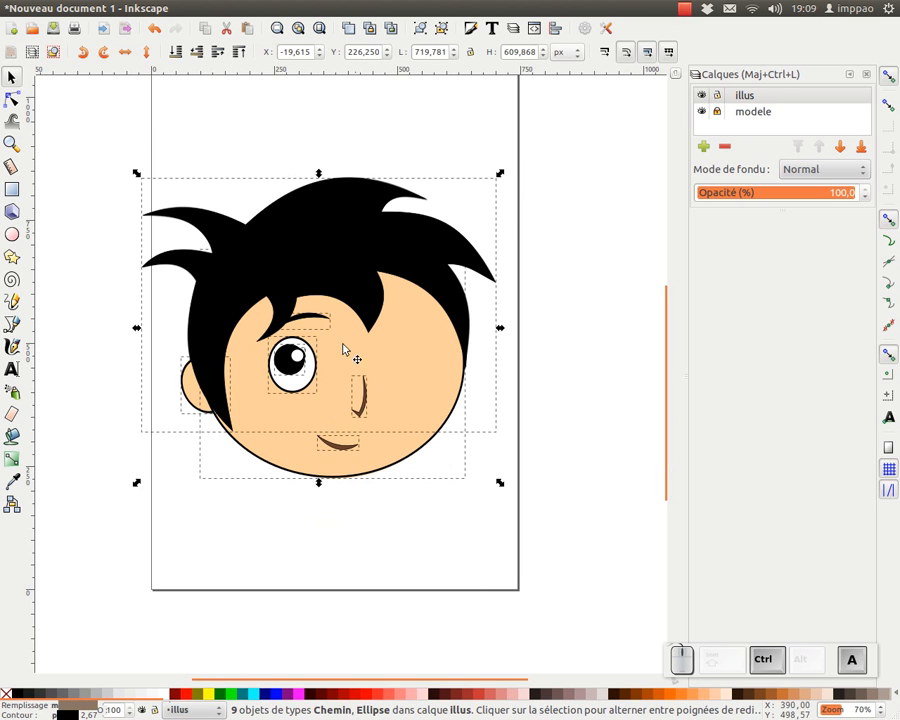
shift+click(5, 697)
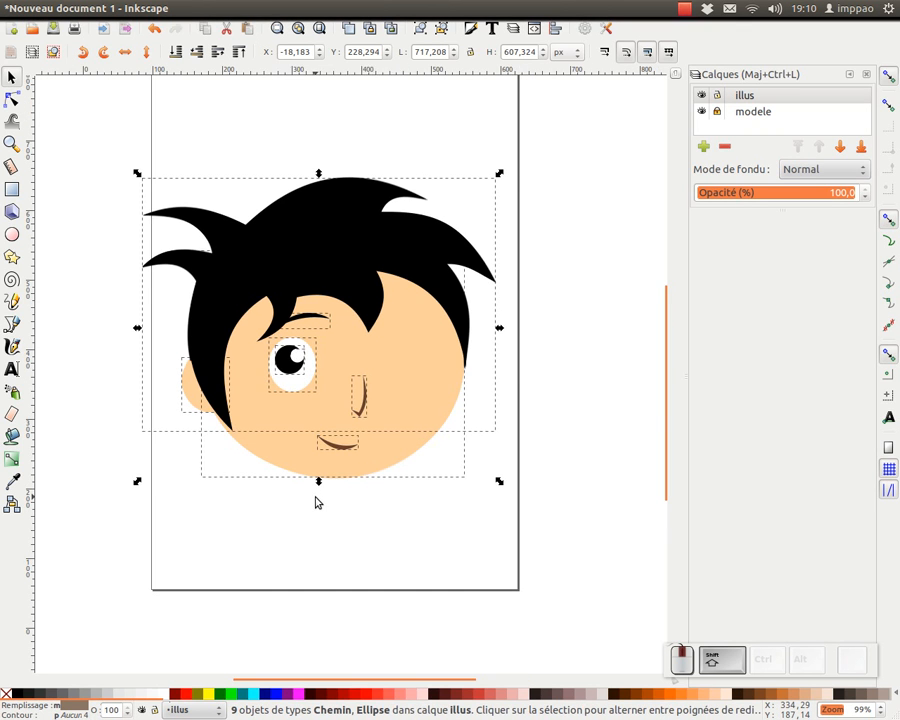
scroll(316, 502, up, 1)
click(315, 500)
- Give the left eye's outer white ellipse a black stroke
click(297, 322)
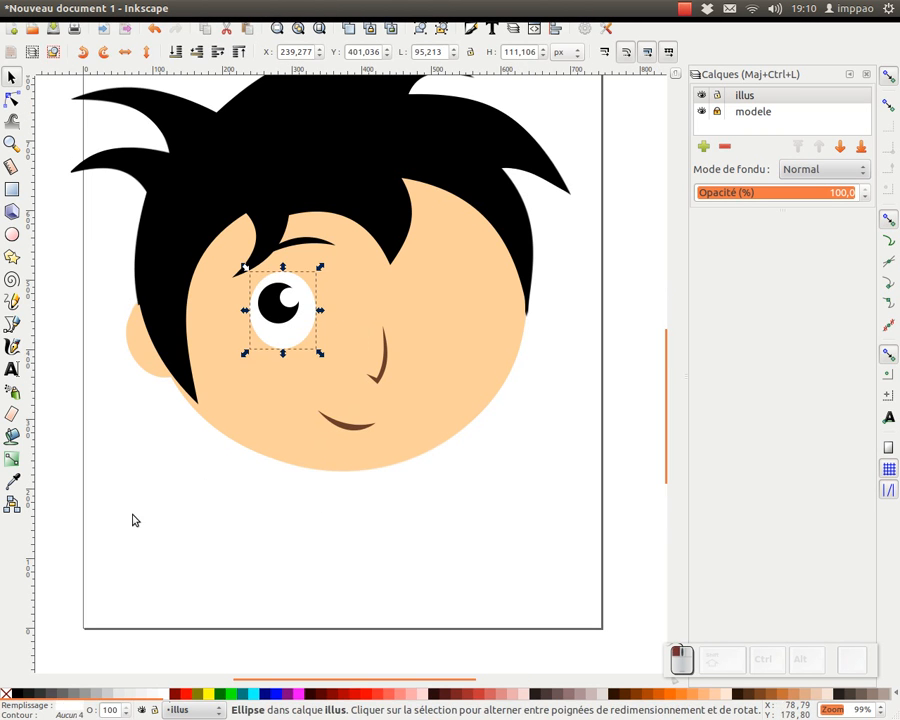
shift+click(15, 697)
click(224, 541)
- Duplicate the left eye with its eyebrow and place the copy, slightly reduced, level with it across the nose
drag(216, 530, 352, 218)
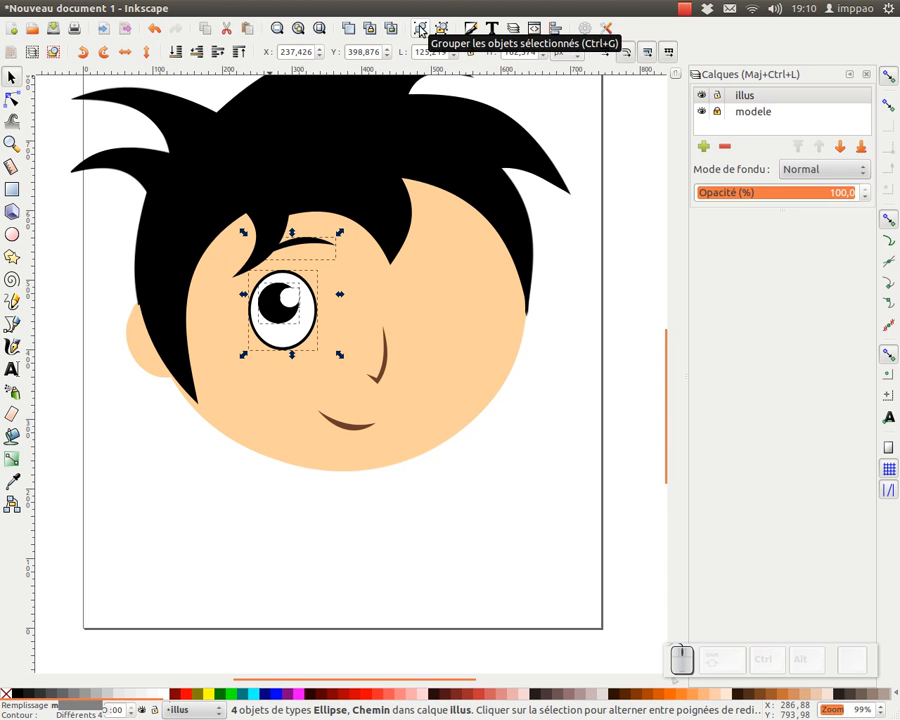
click(348, 28)
drag(289, 317, 451, 325)
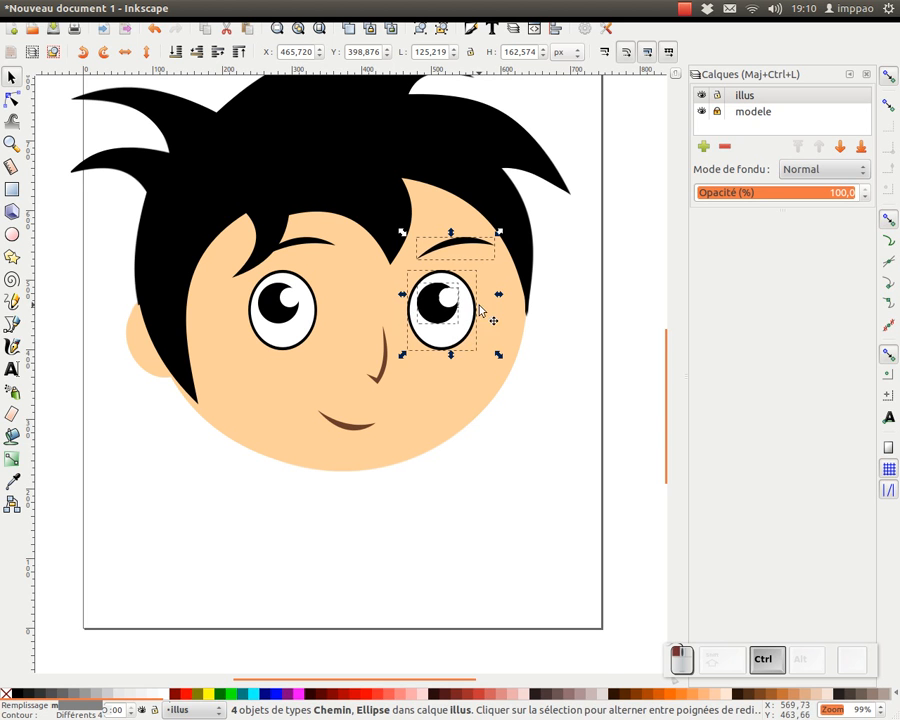
mouse_move(499, 233)
mouse_down()
mouse_move(506, 255)
mouse_move(510, 241)
mouse_up()
click(595, 283)
- Flip the right eyebrow horizontally and shrink it slightly to suit the smaller right eye
click(460, 251)
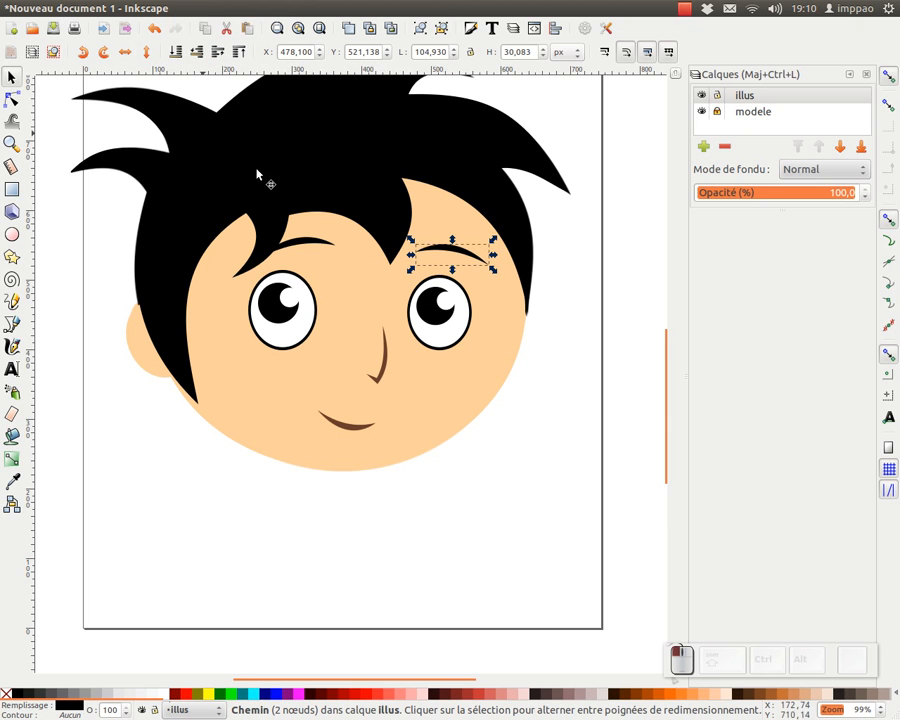
drag(492, 259, 491, 260)
- Try to nudge the right eye and its eyebrow slightly toward the outer edge of the face
drag(550, 518, 394, 224)
drag(440, 318, 446, 314)
key(ctrl+z)
- Move the left eye and its eyebrow about 8 px horizontally, away from the nose
drag(197, 534, 342, 197)
drag(289, 321, 285, 325)
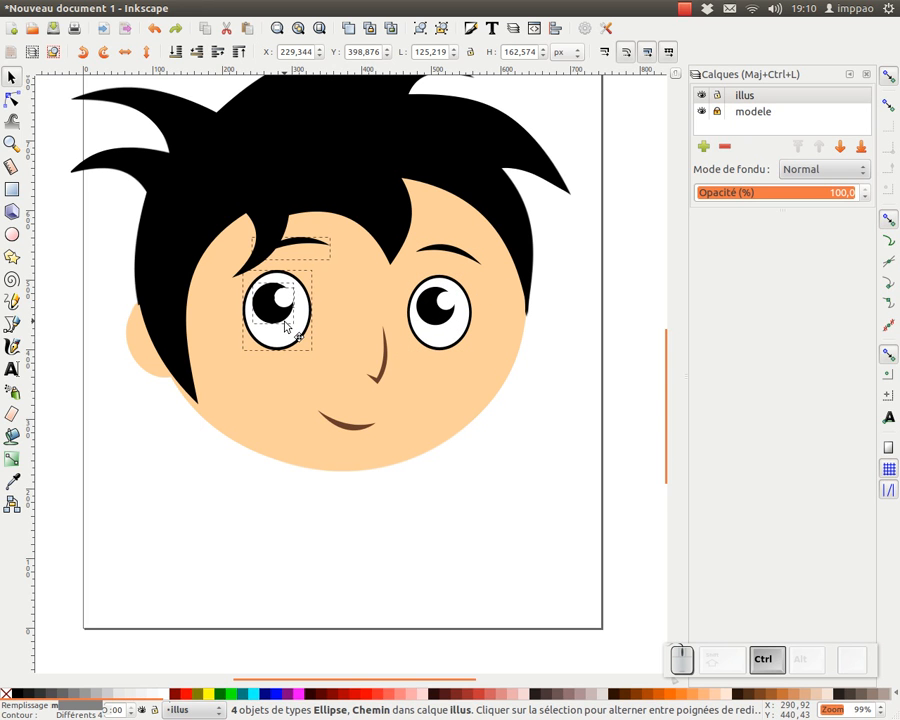
- Save the finished head drawing in the Bureau folder as an Inkscape SVG file named 13dc_perso_tete.svg
click(307, 504)
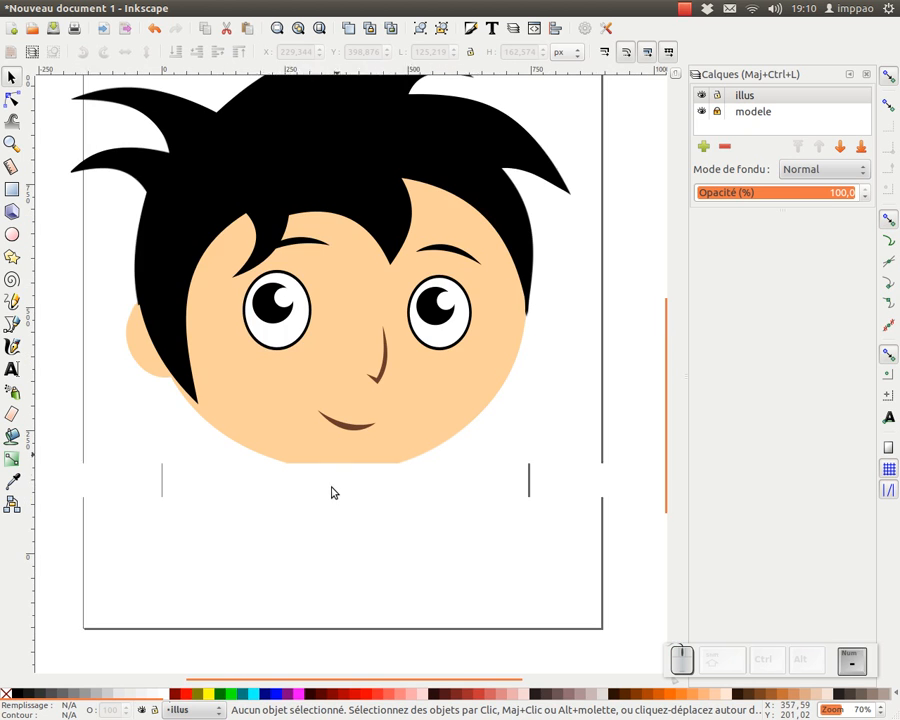
scroll(331, 490, down, 1)
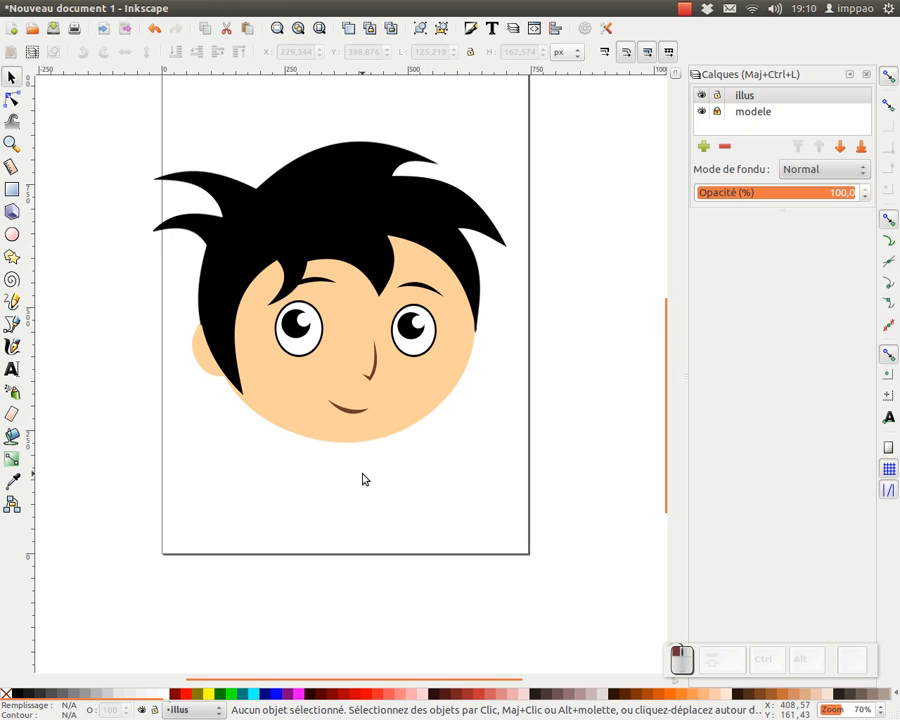
drag(363, 474, 424, 473)
click(54, 29)
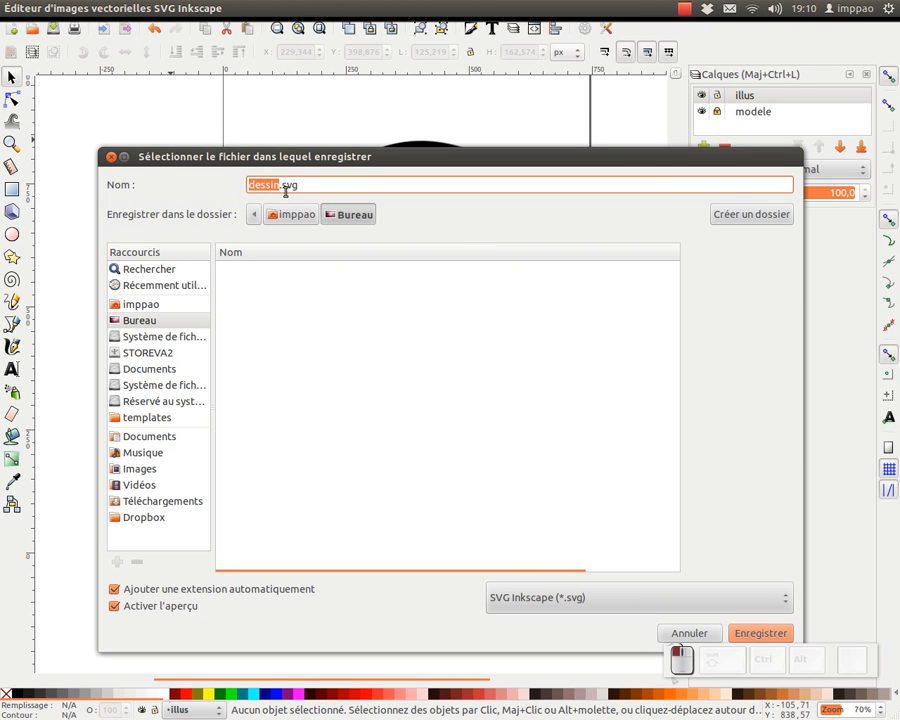
text(13dc_)
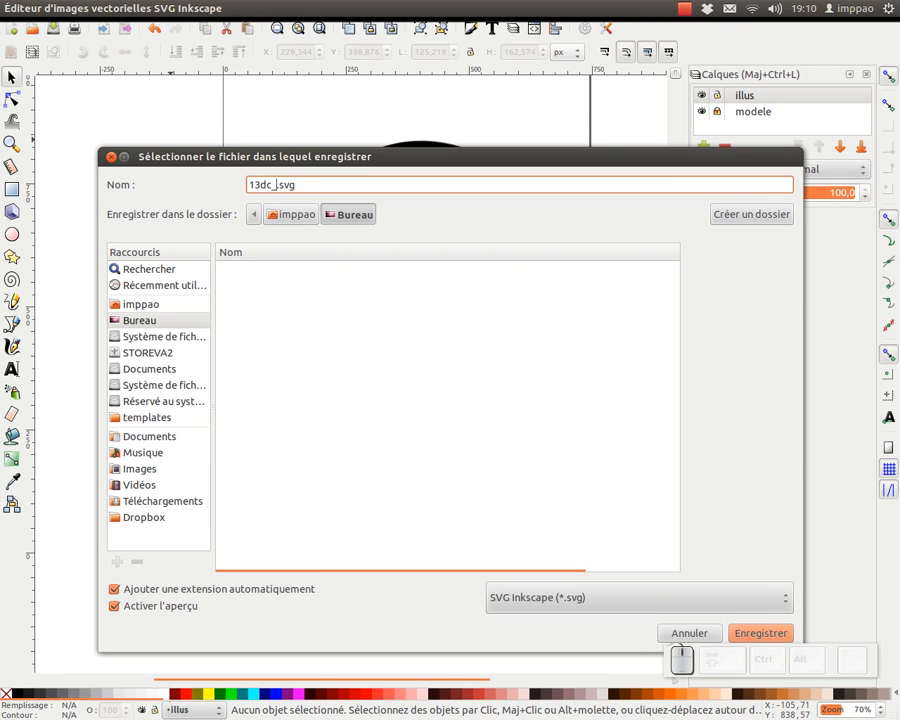
text(e)
key(BackSpace)
key(BackSpace)
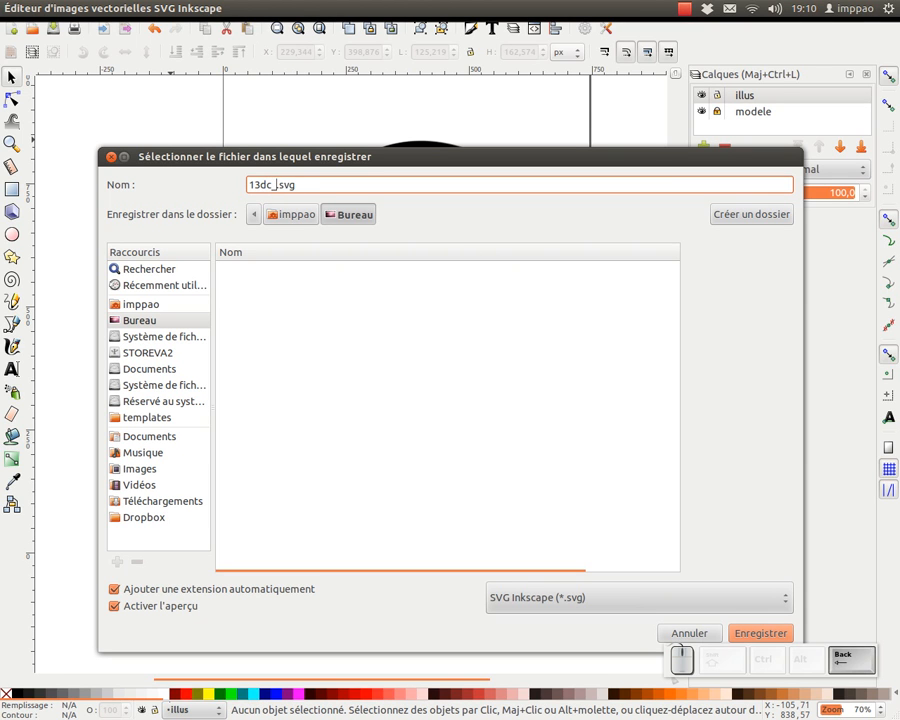
text(perso)
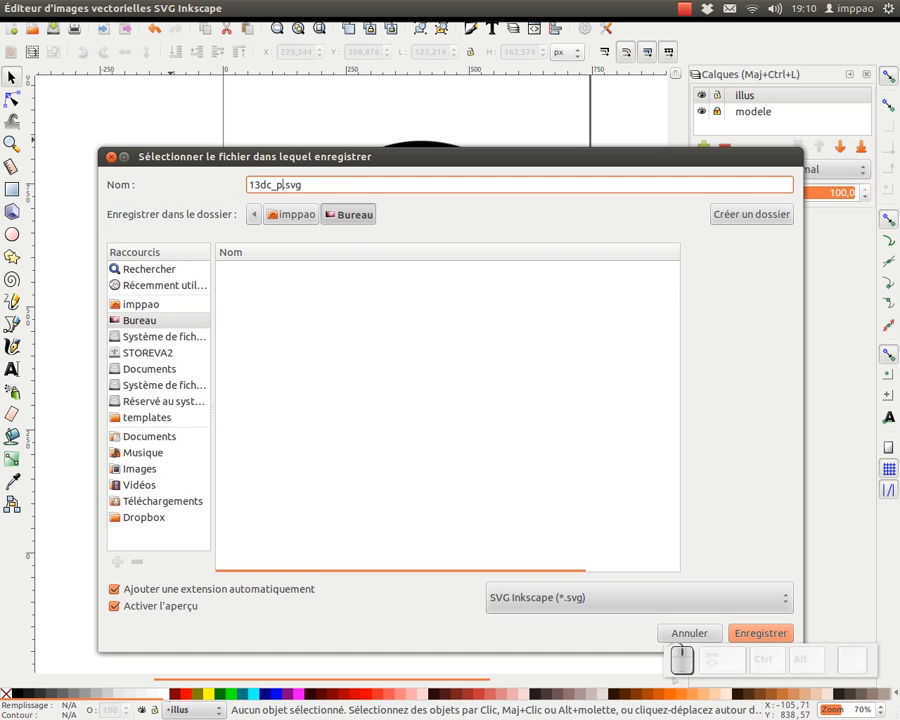
text(_tete)
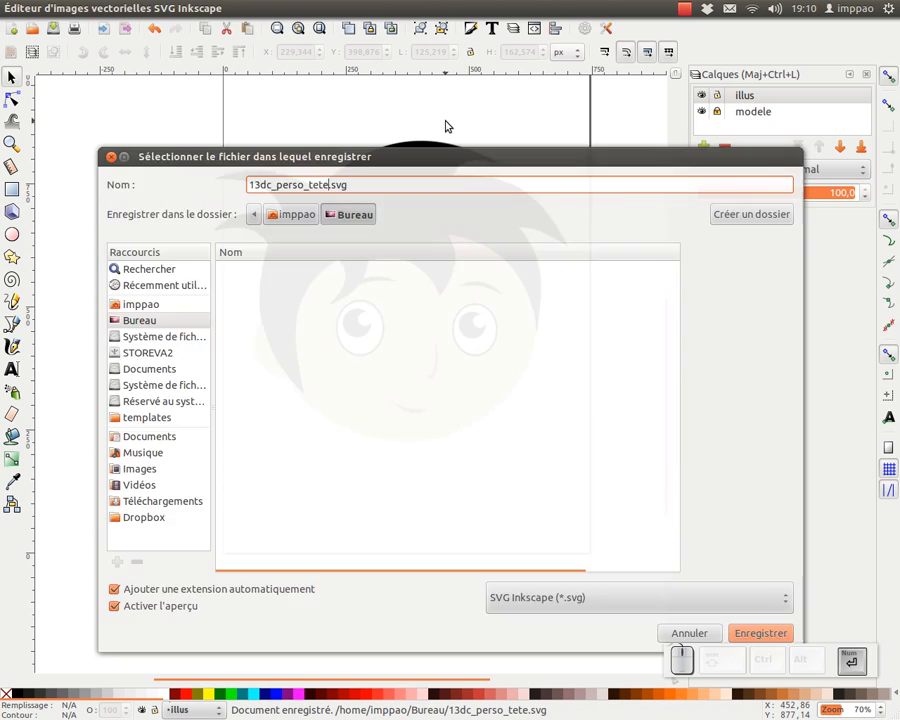
key(Return)
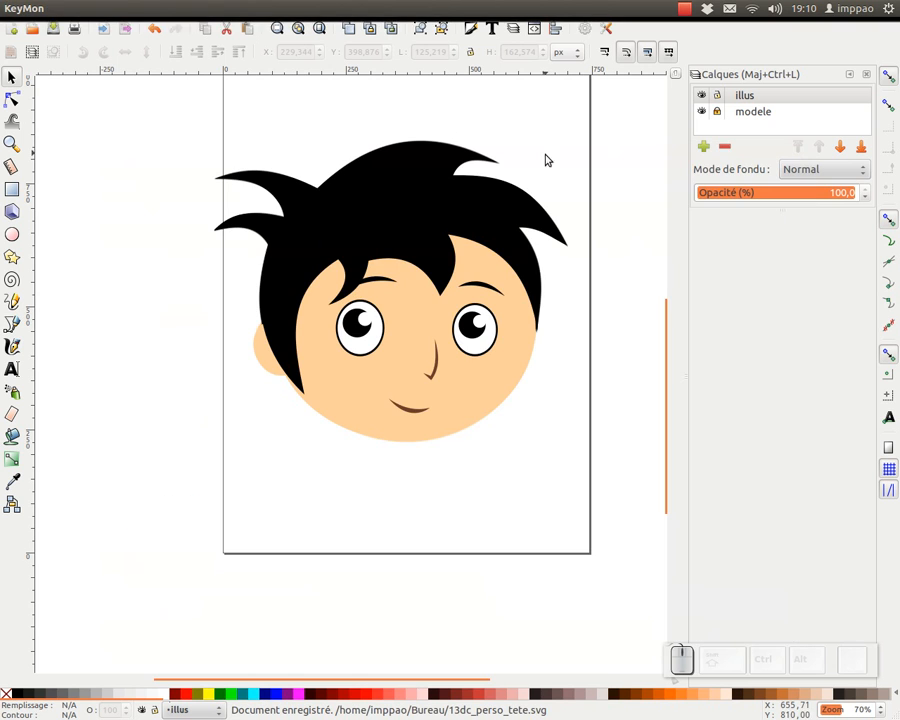
- Check the program's exact version and development build in its About information, and close that window
click(112, 177)
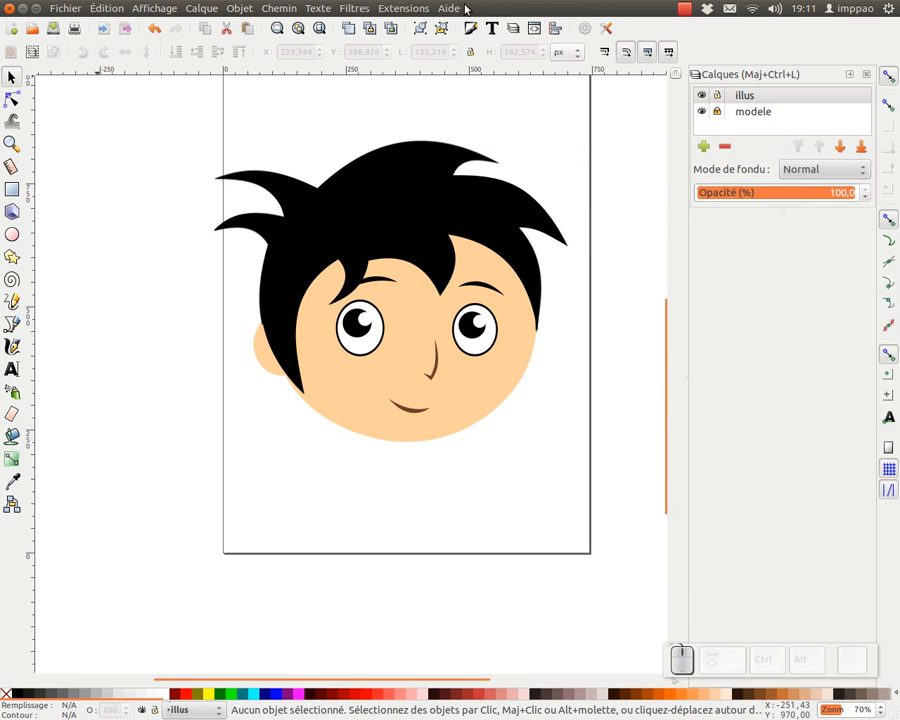
click(446, 4)
click(461, 232)
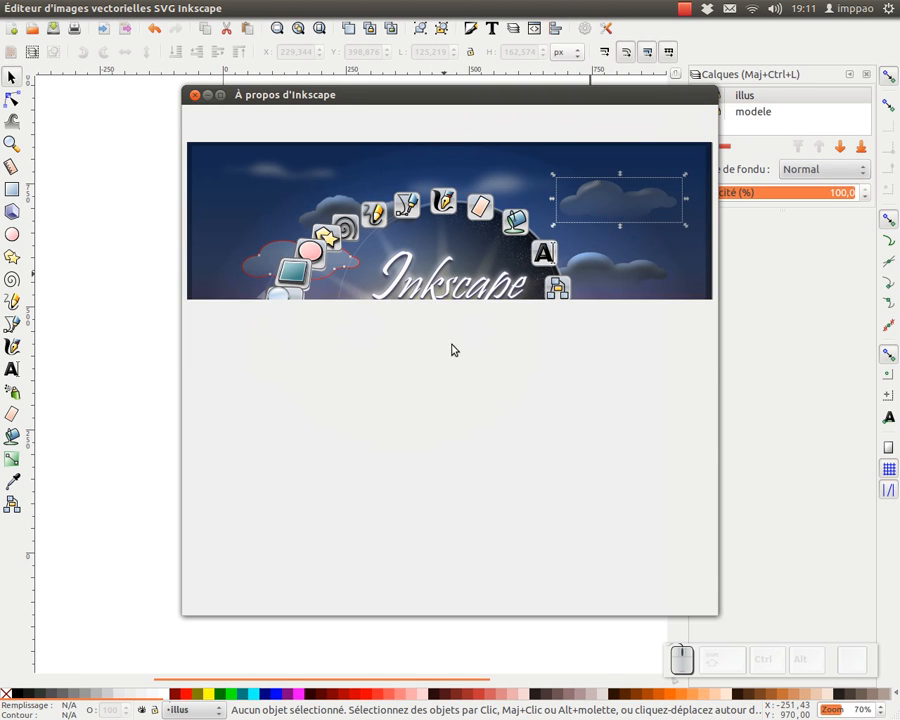
double_click(668, 112)
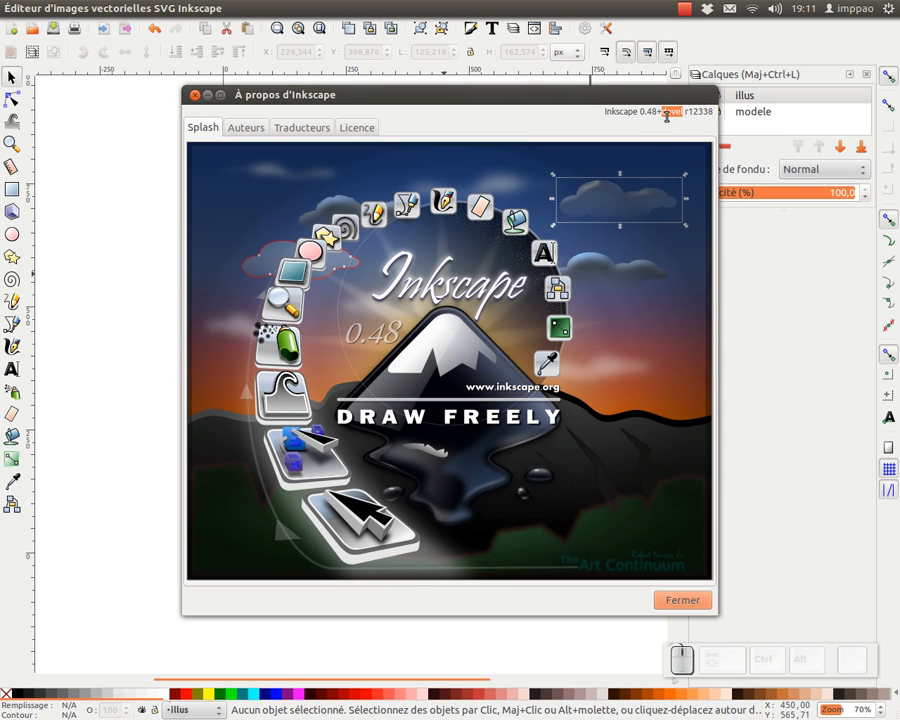
click(196, 95)
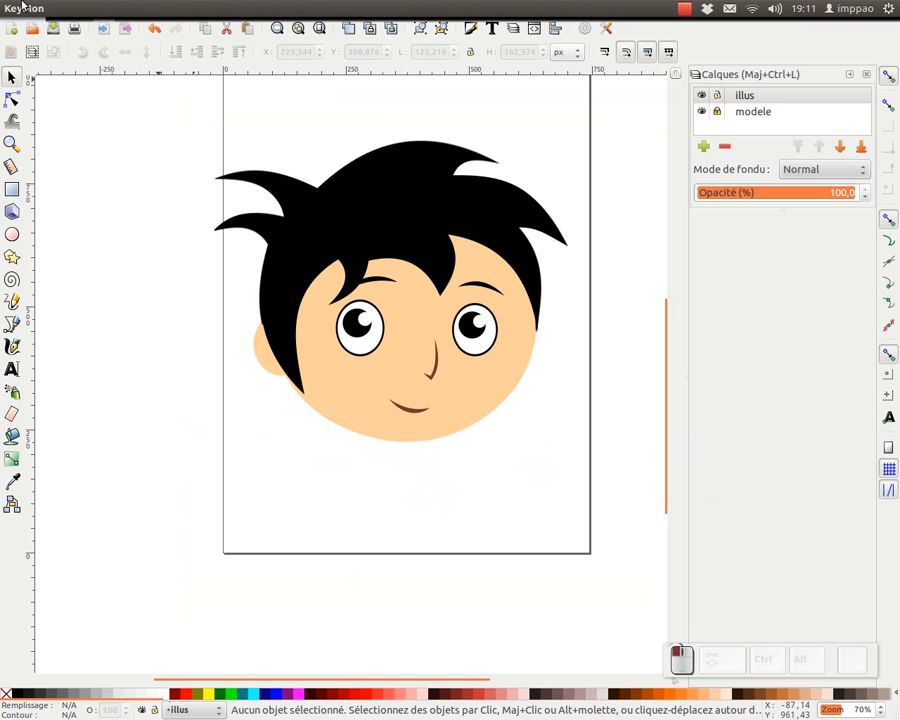
- Save the drawing in the Bureau folder in Synfig Animation format as 13dc_perso_tete.sif, and close the document without saving it again as SVG
click(64, 8)
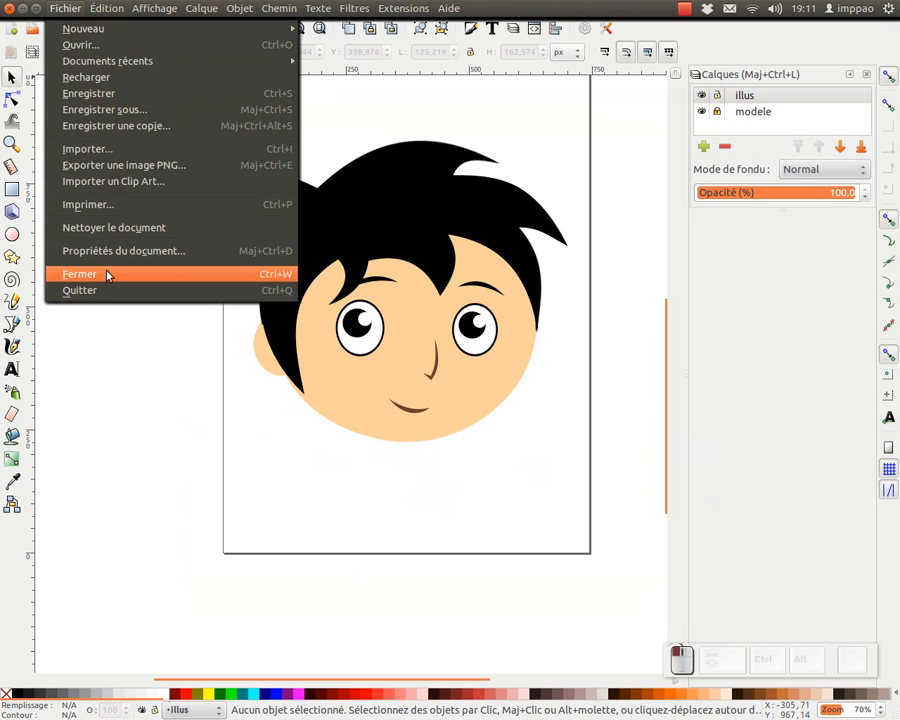
click(120, 110)
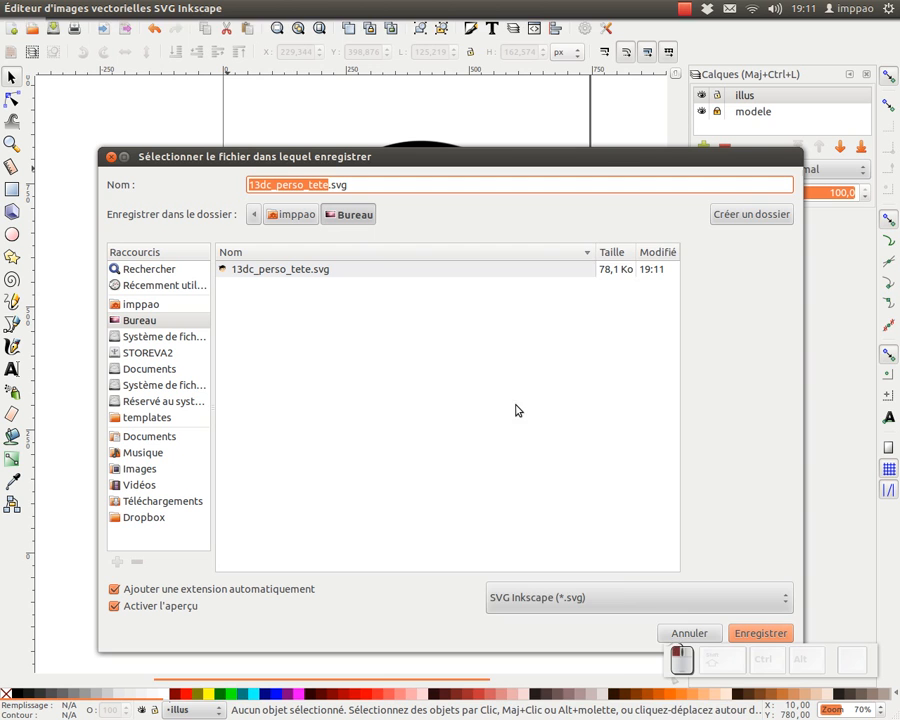
click(617, 598)
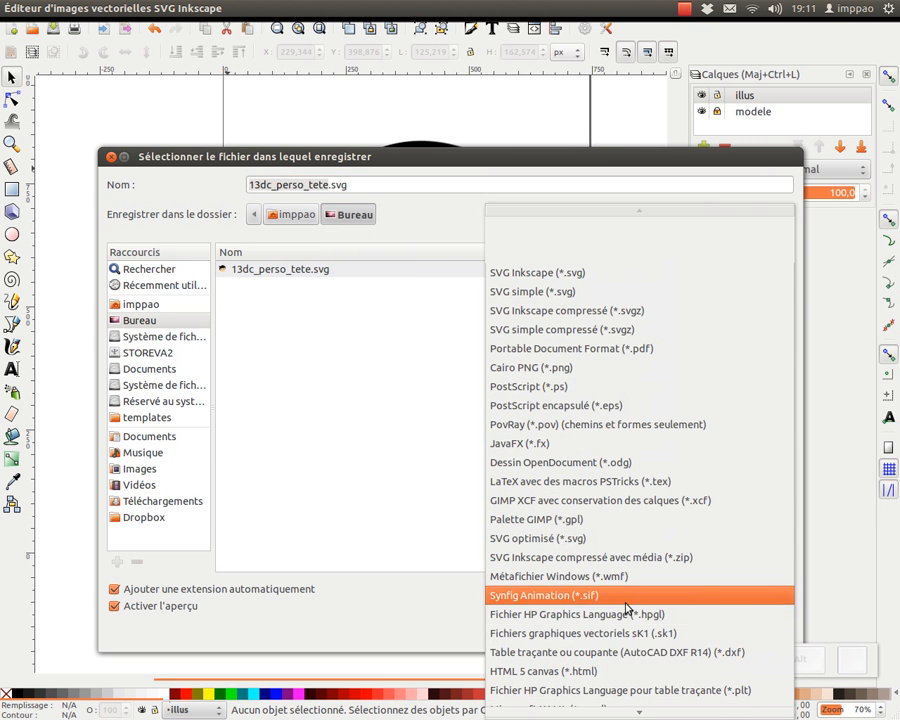
click(568, 653)
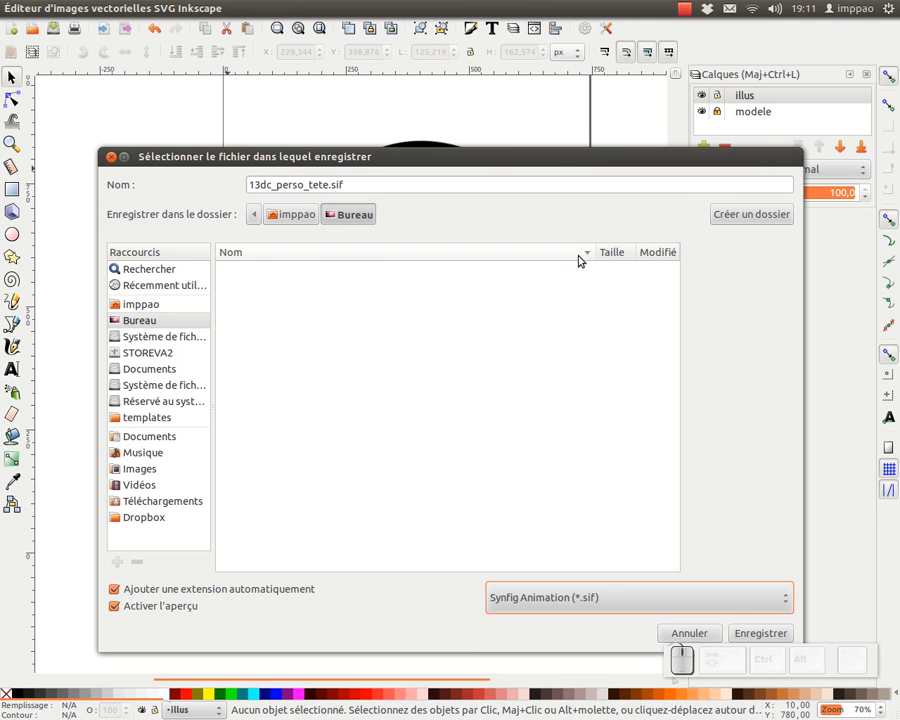
drag(553, 160, 551, 65)
click(137, 226)
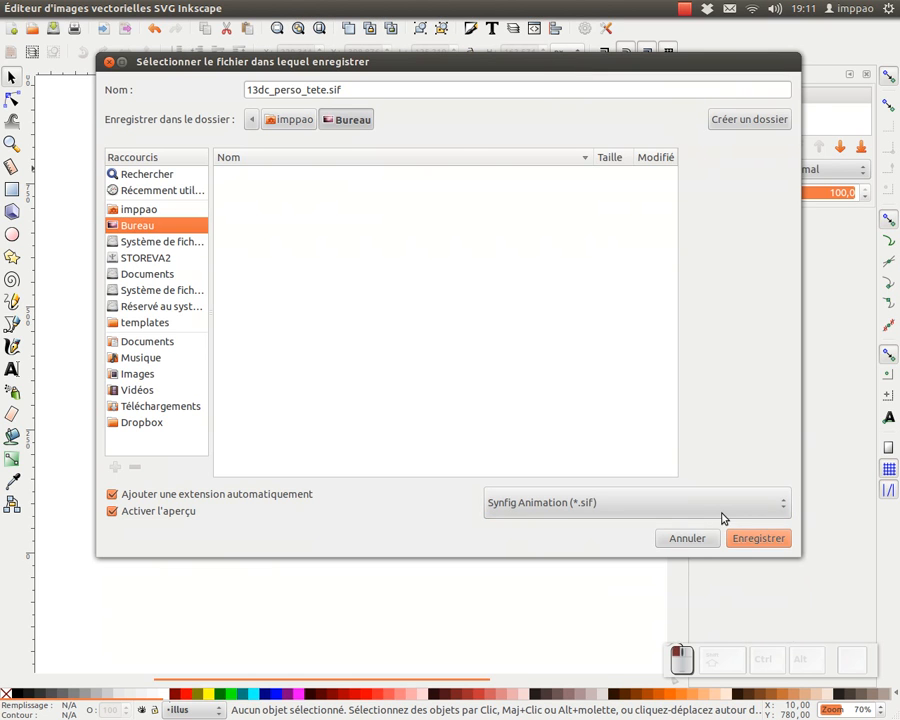
click(757, 540)
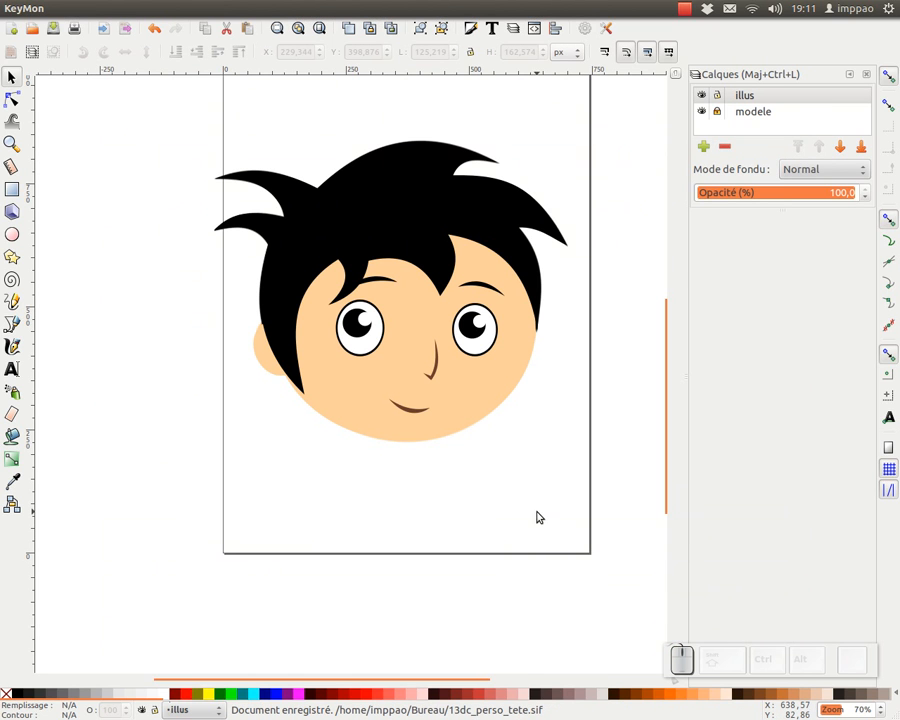
click(8, 9)
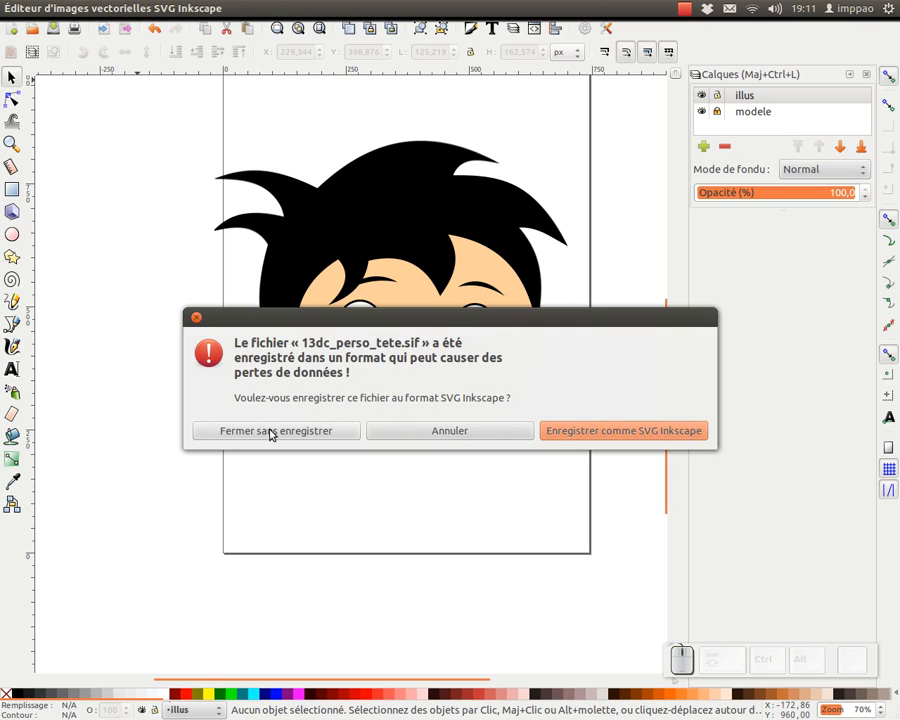
click(270, 432)
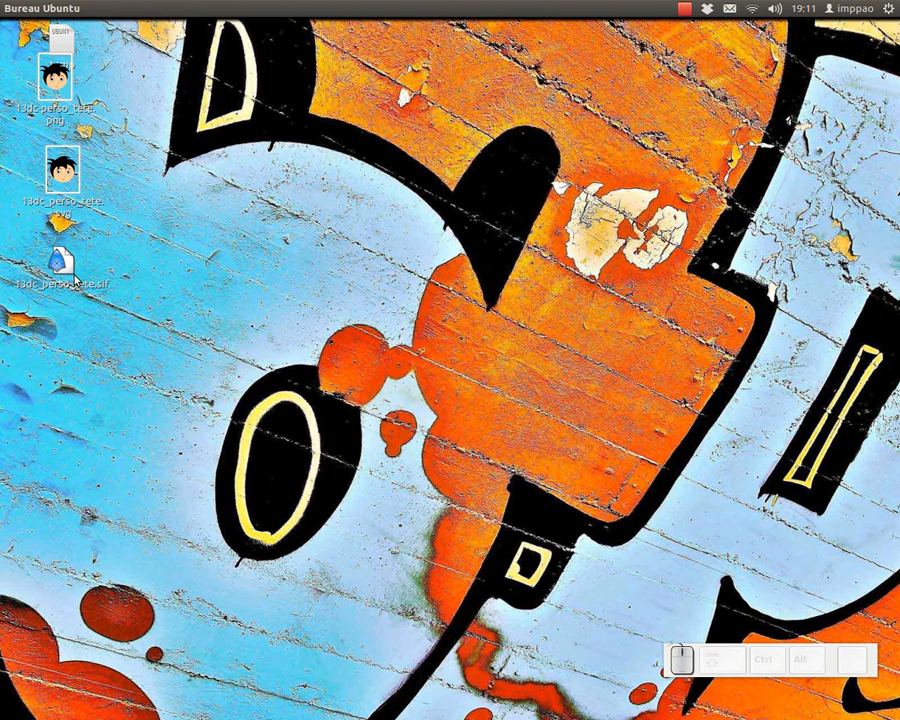